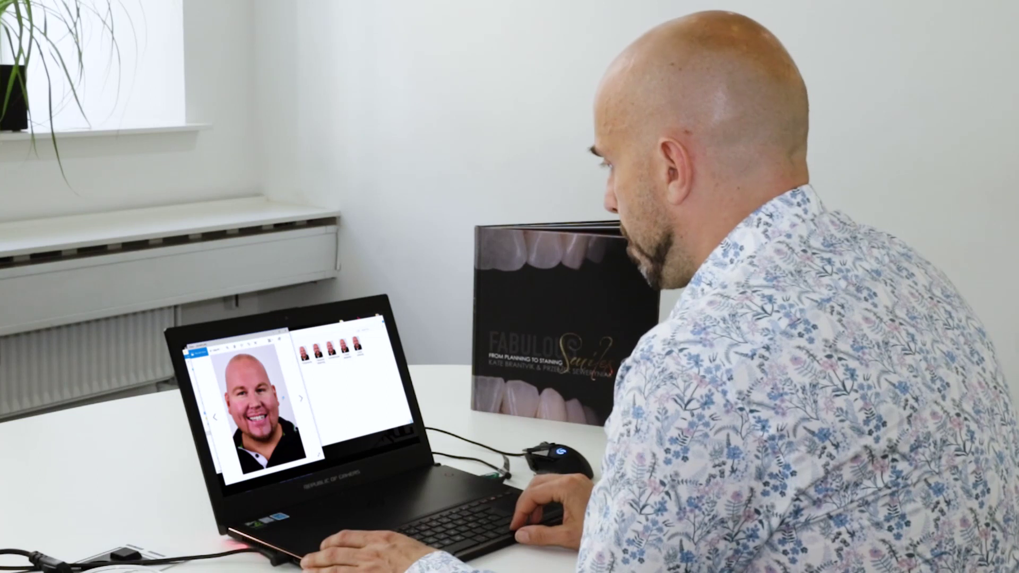
Browse to the teeth close-up photo and zoom in on the central incisors
key(Right)
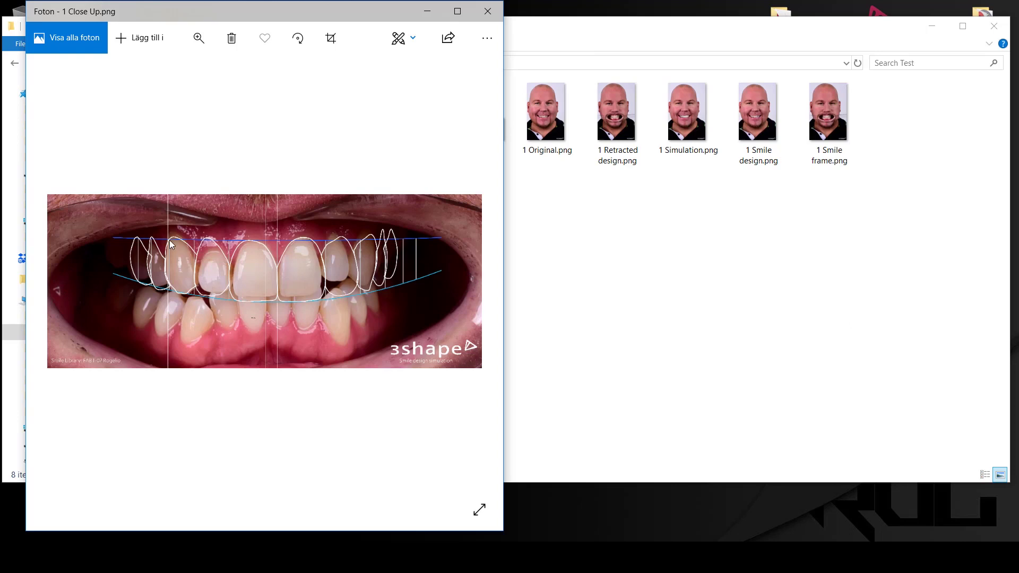
key(Left)
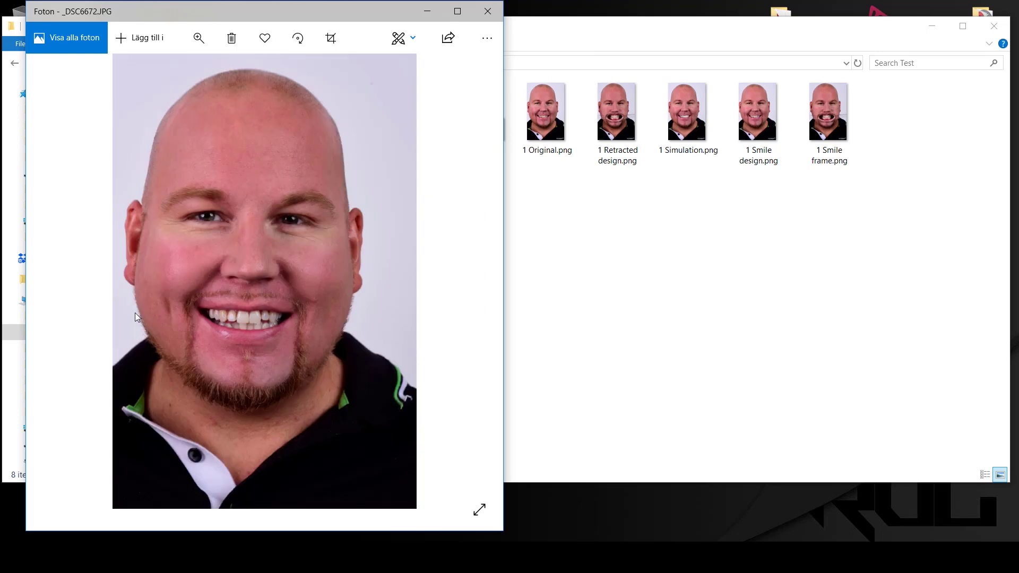
key(Right)
click(197, 39)
drag(142, 74, 163, 73)
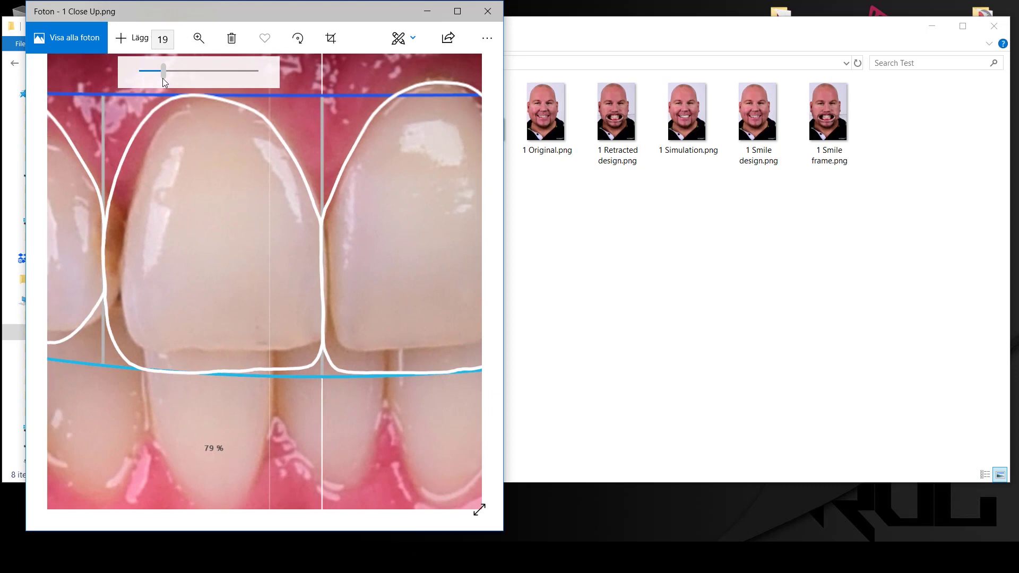
Maximize the viewer and review the original, simulation, smile frame and smile design photos, then close it
click(457, 11)
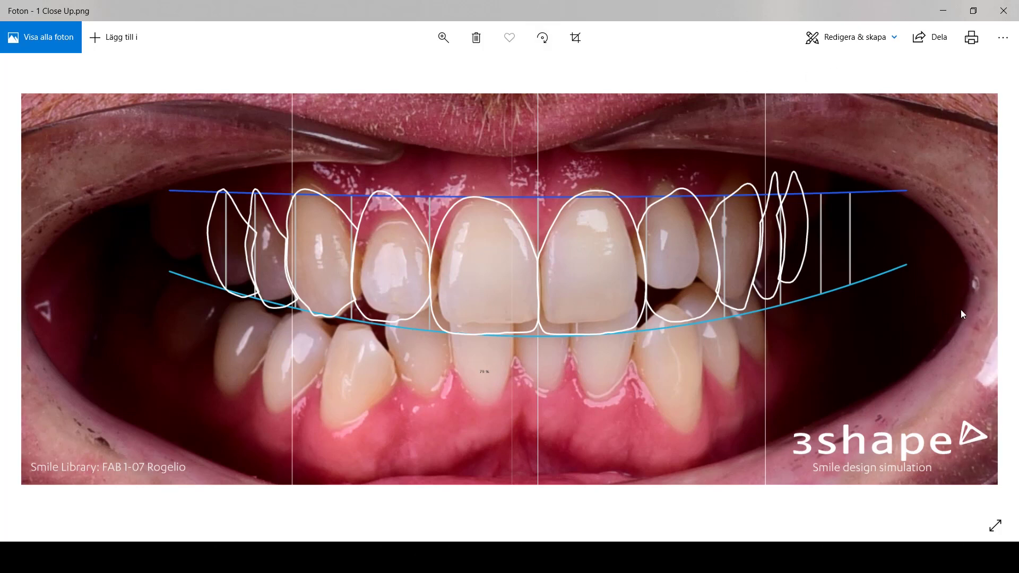
click(987, 288)
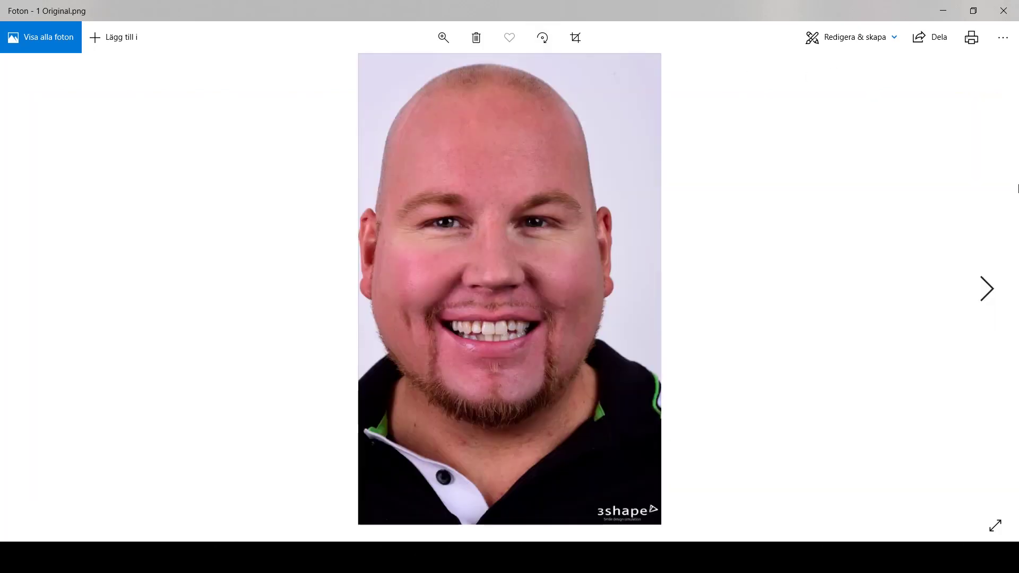
key(Right)
click(990, 292)
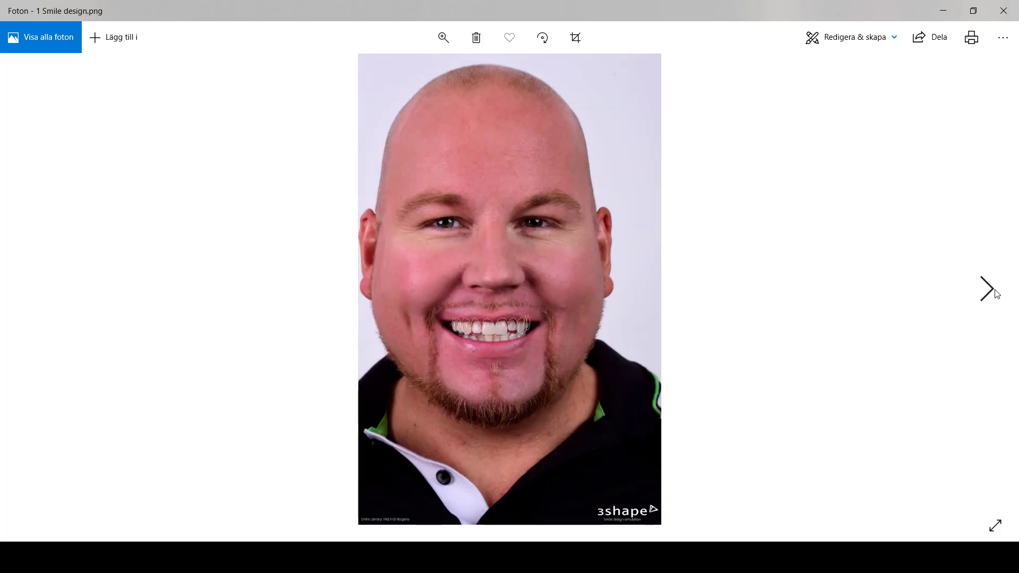
click(996, 294)
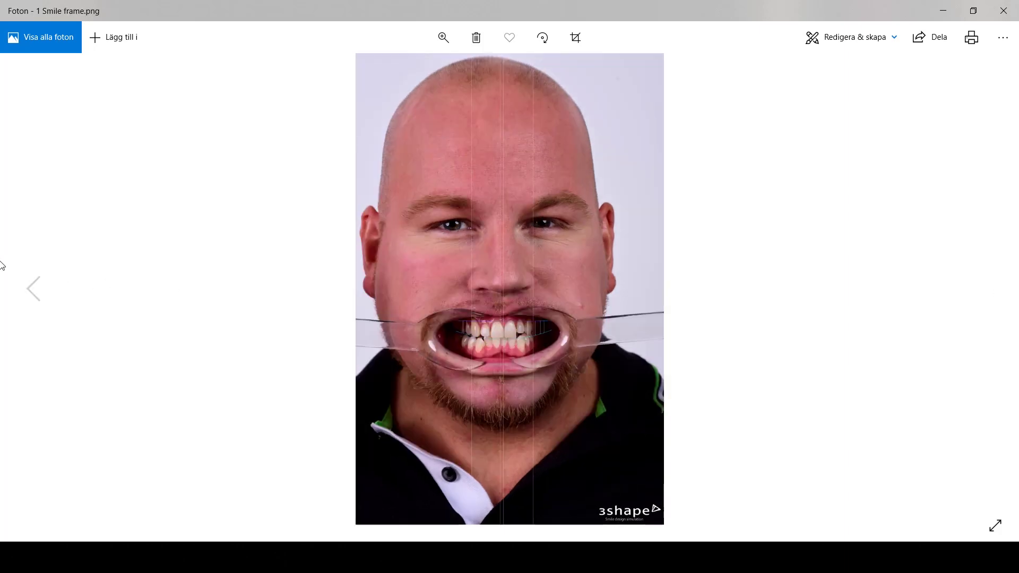
click(38, 290)
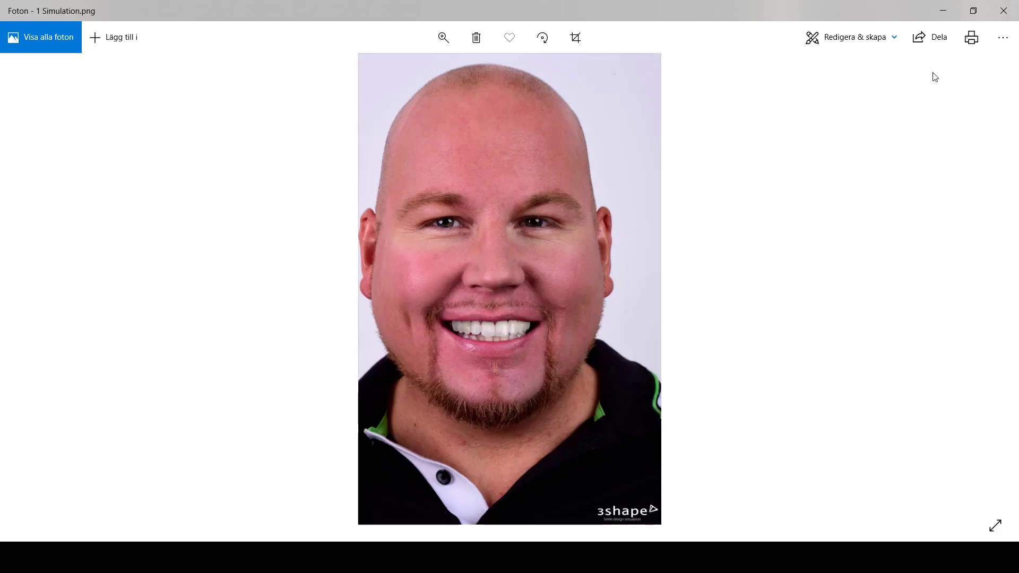
click(1003, 11)
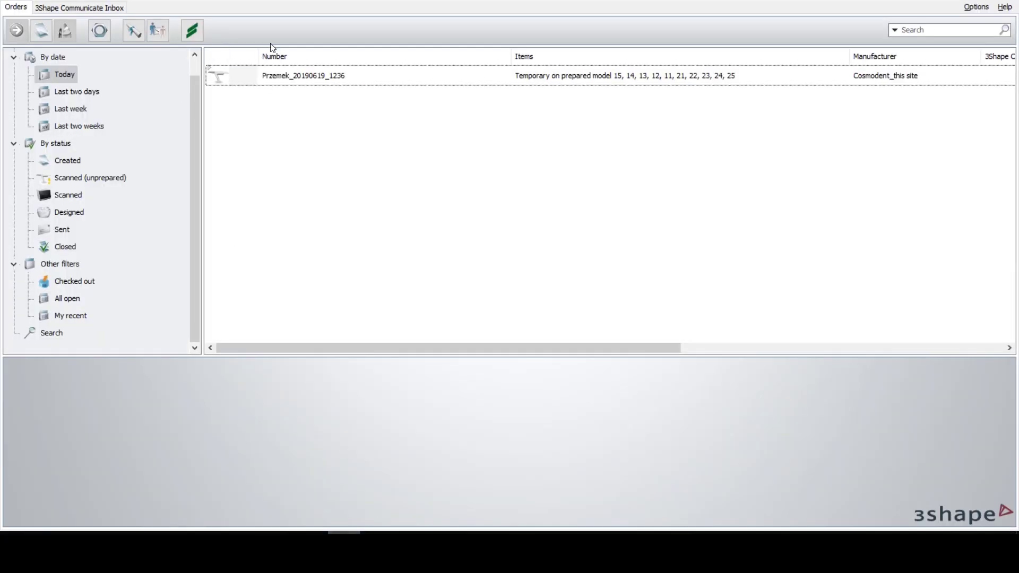
Start a new order based on the existing temporary order
click(321, 78)
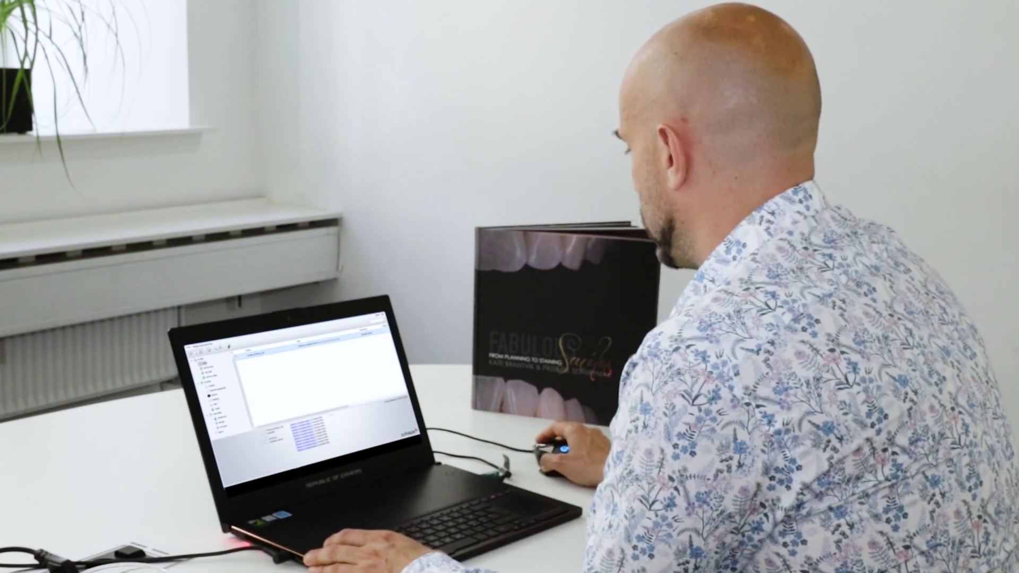
right_click(269, 352)
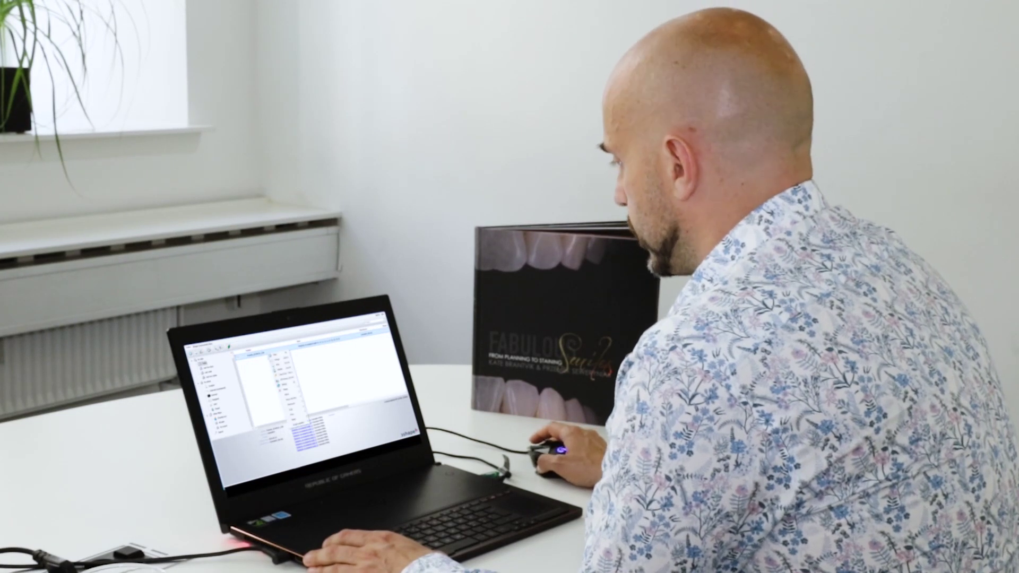
click(288, 367)
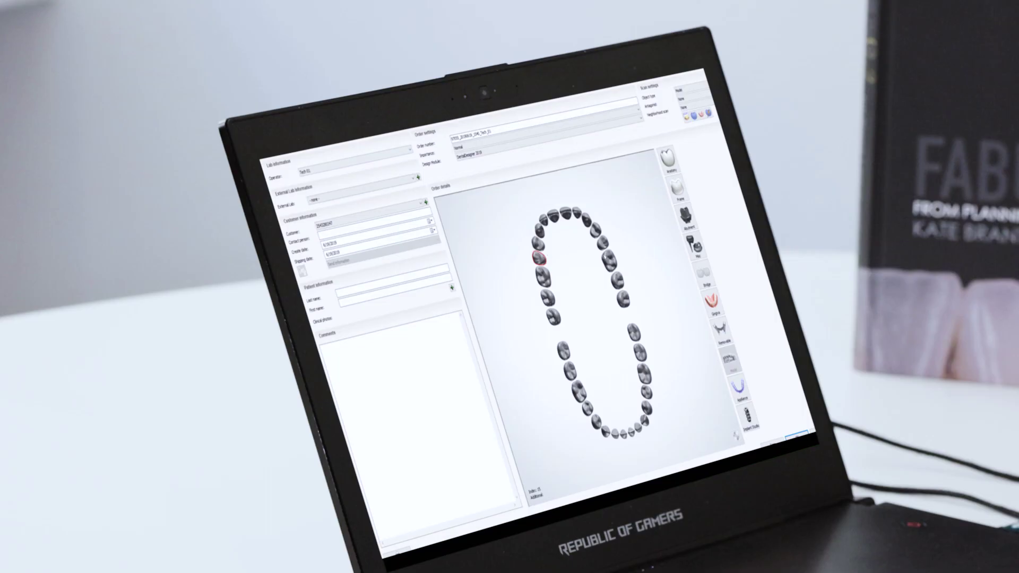
Define teeth 15–25 as an anatomy bridge, temporary on prepared model, from a digital impression
drag(538, 258, 602, 244)
click(674, 155)
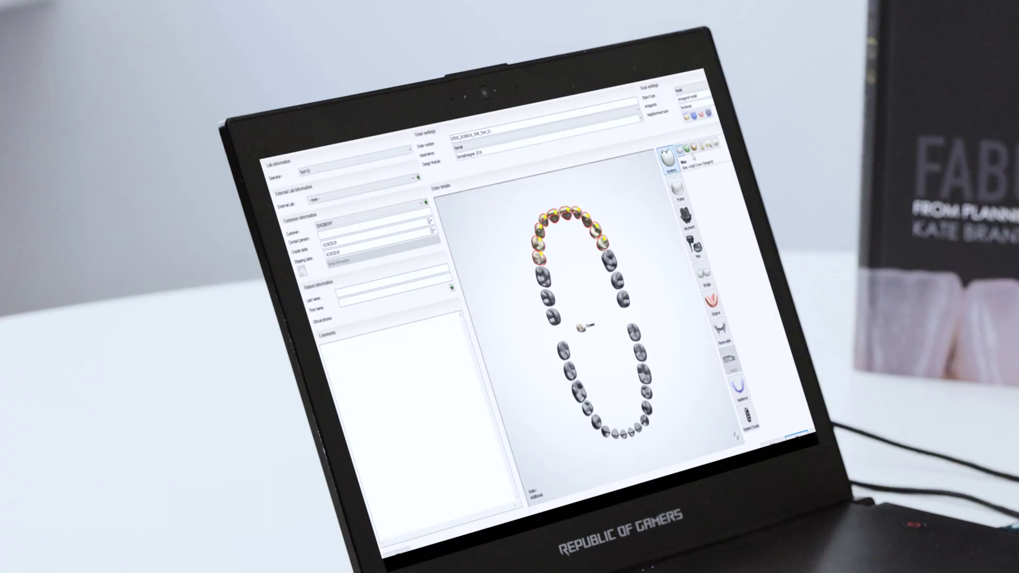
click(710, 148)
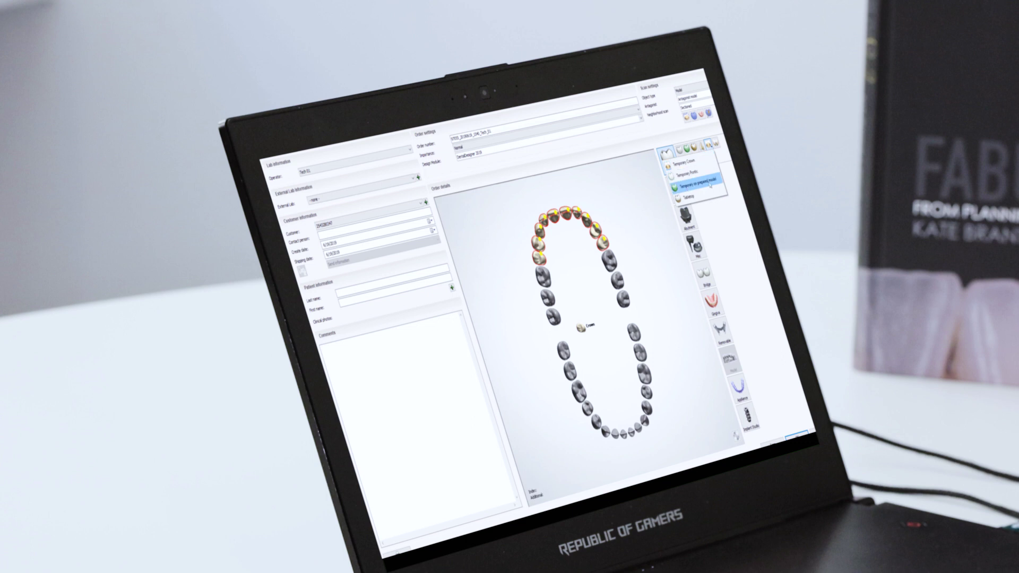
click(710, 186)
click(687, 91)
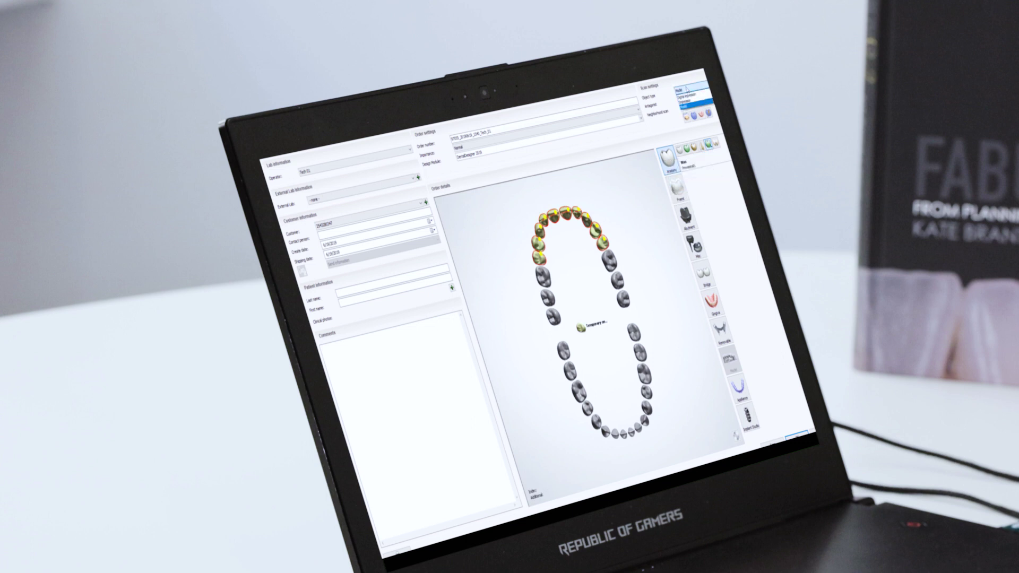
click(688, 95)
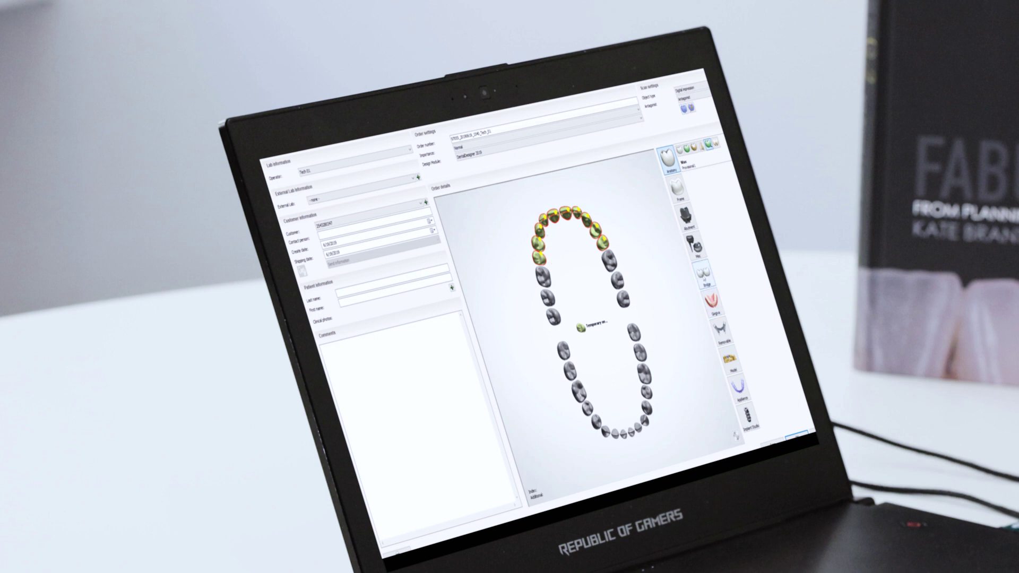
click(702, 273)
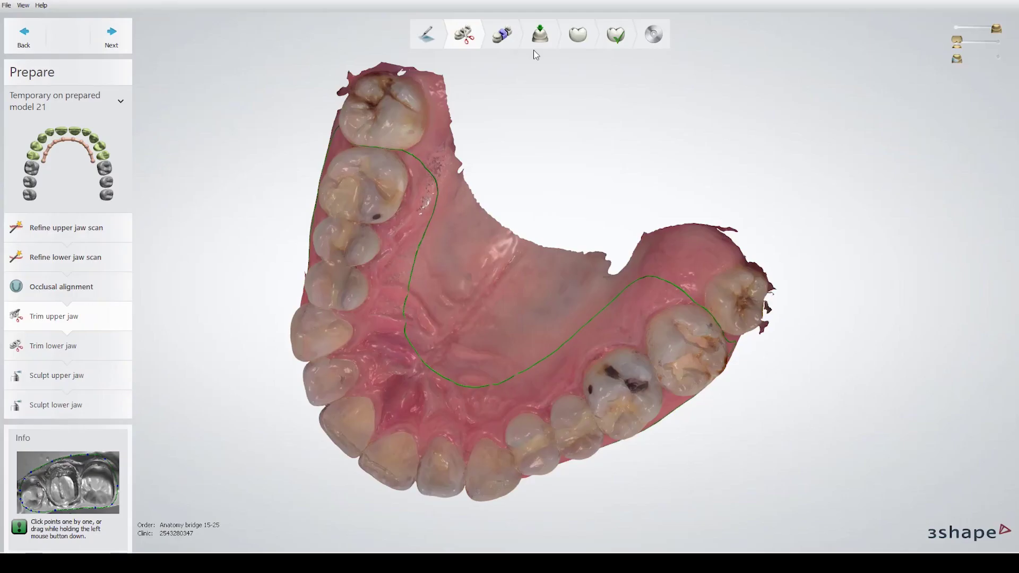
Inspect the upper jaw scan from frontal and palatal angles, then move on to lower-jaw trimming
right_drag(404, 123, 500, 414)
right_drag(518, 148, 520, 262)
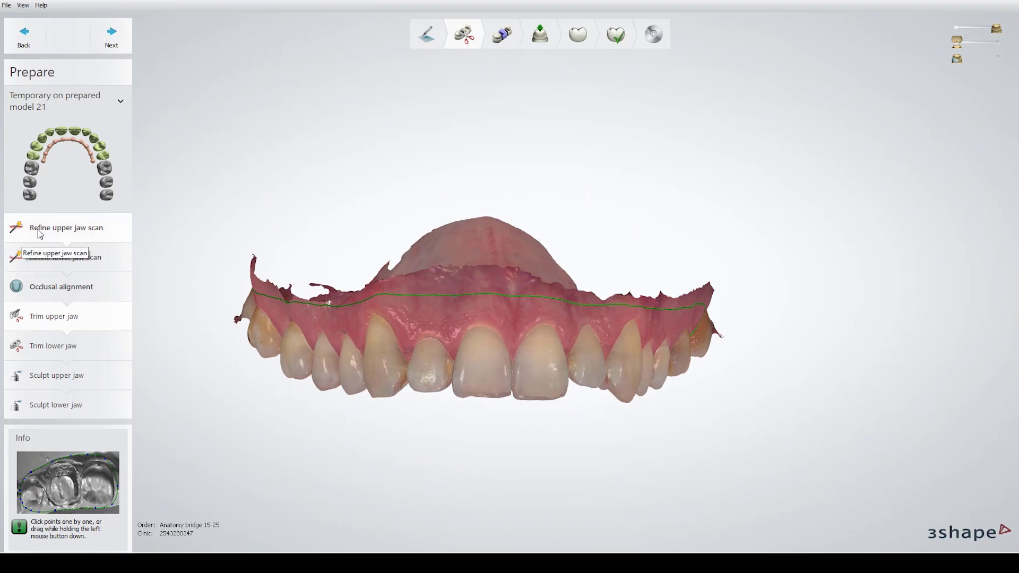
right_drag(331, 350, 311, 300)
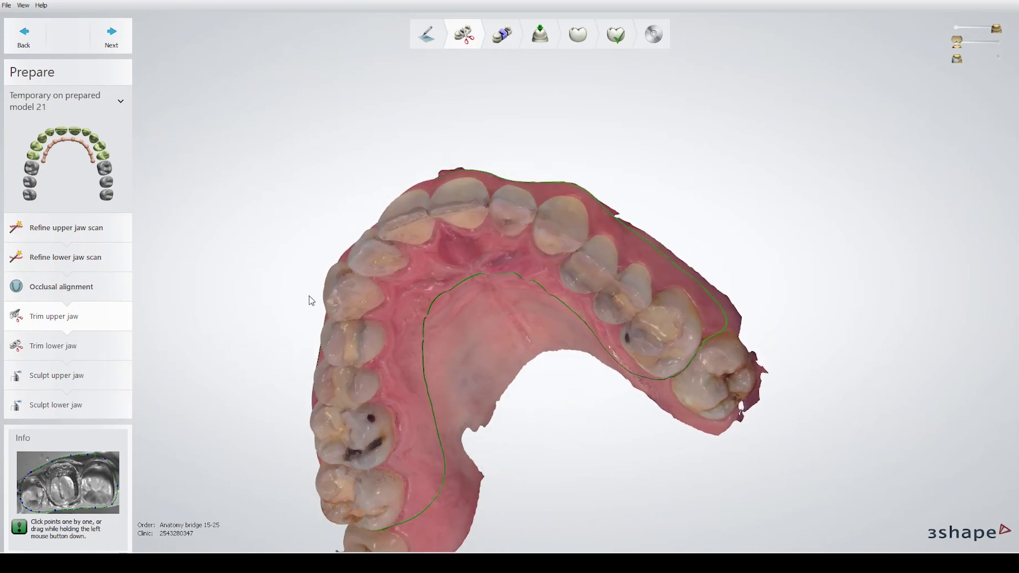
right_drag(511, 390, 463, 358)
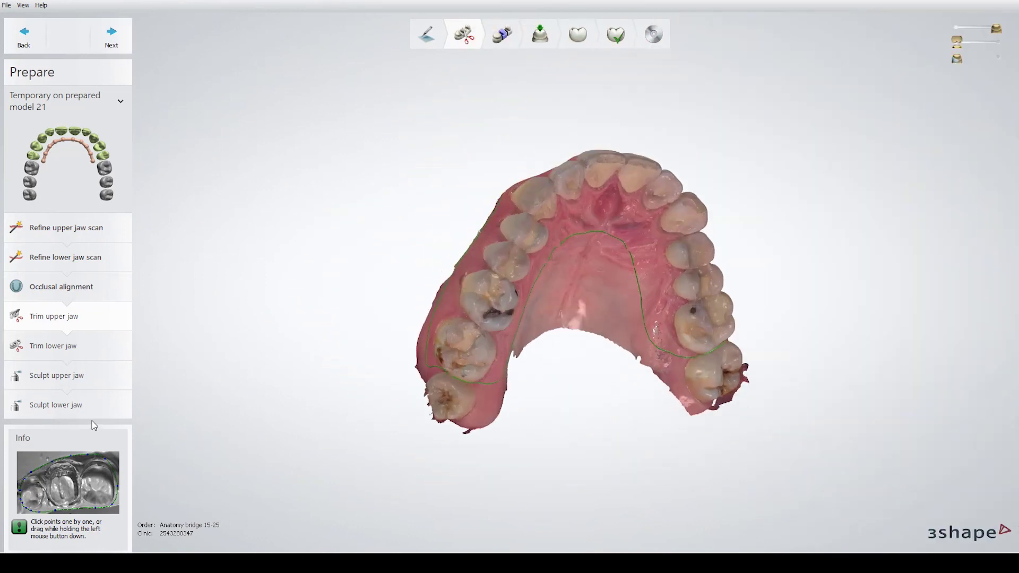
click(72, 355)
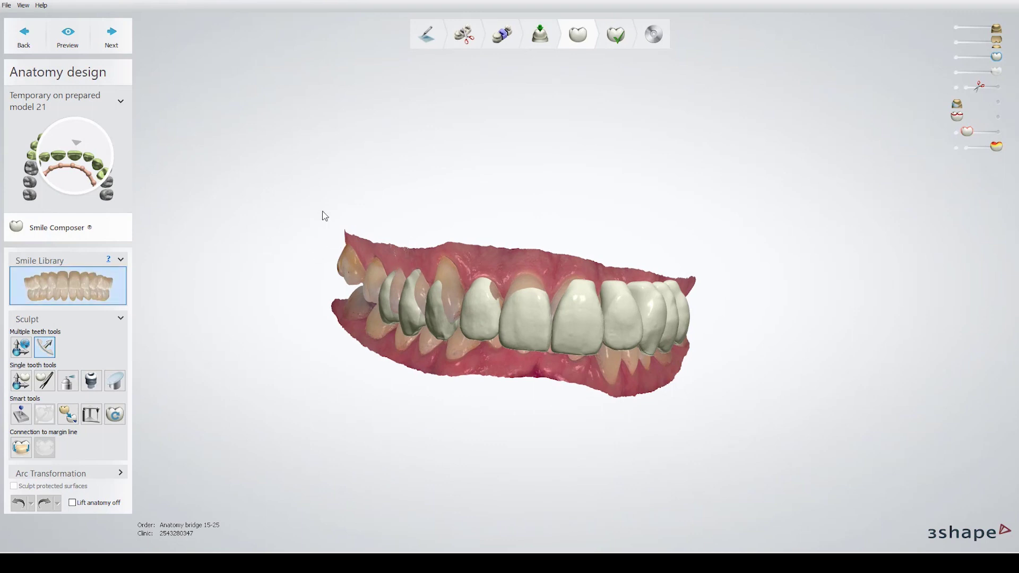
Filter the smile libraries to the Volume 1 group
click(67, 286)
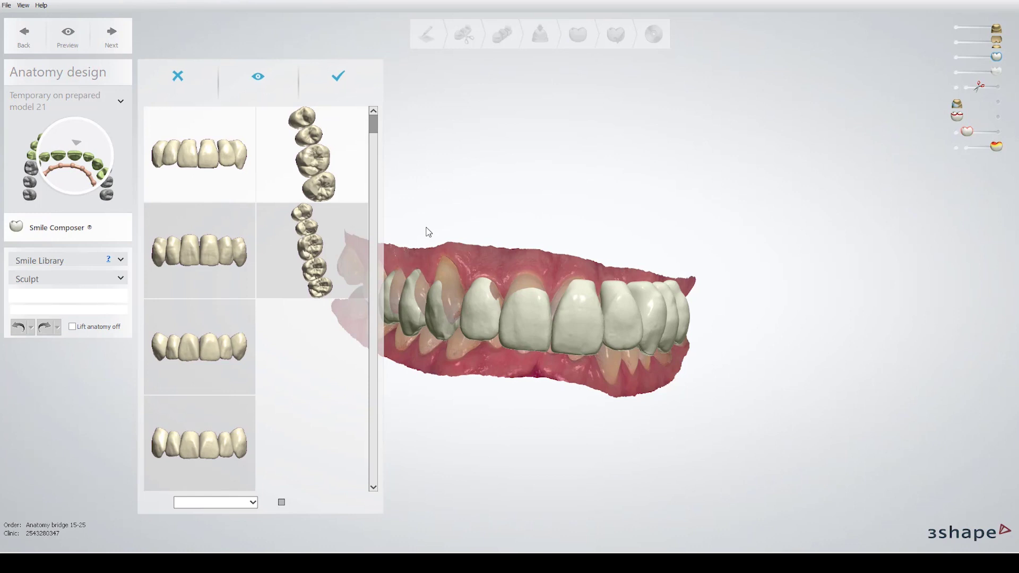
click(228, 504)
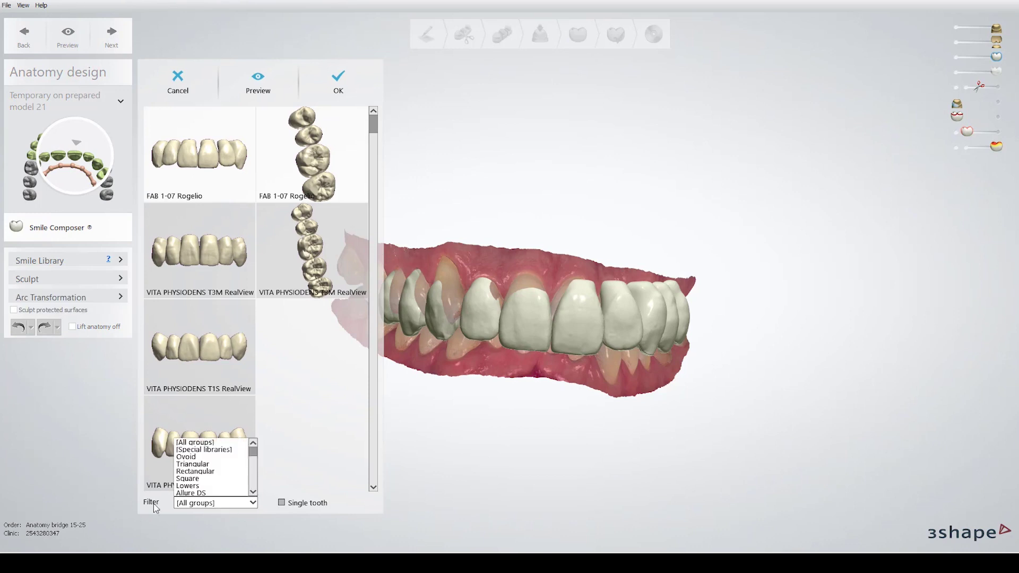
drag(253, 452, 253, 485)
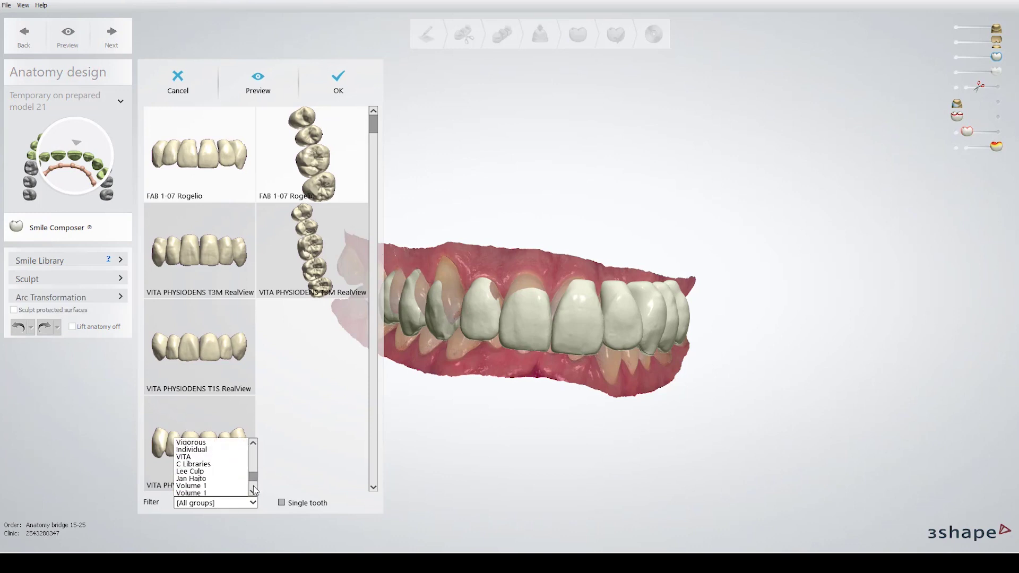
click(219, 492)
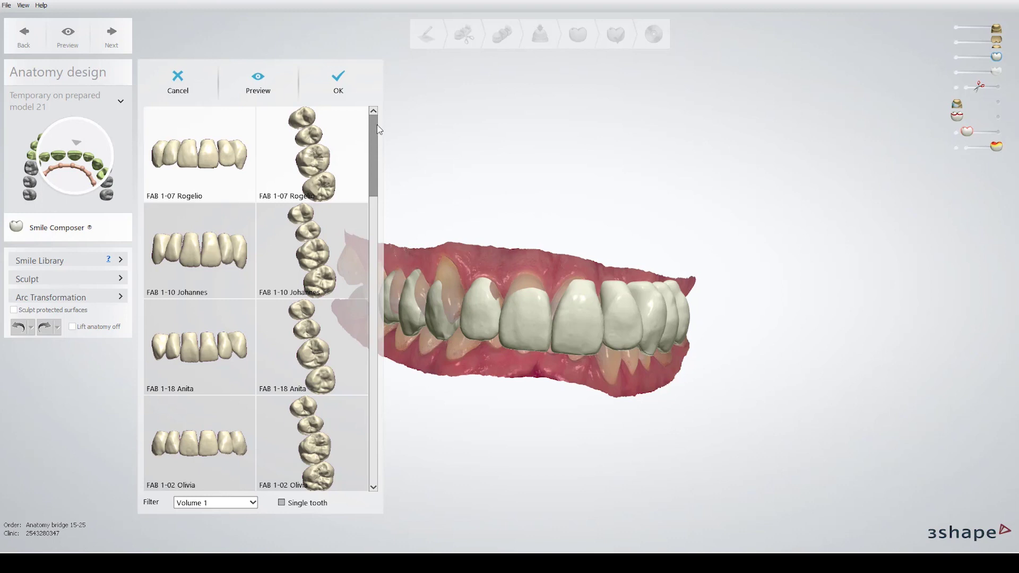
Browse the FAB libraries and preview one on the upper jaw, rotating to check it
scroll(366, 152, down, 2)
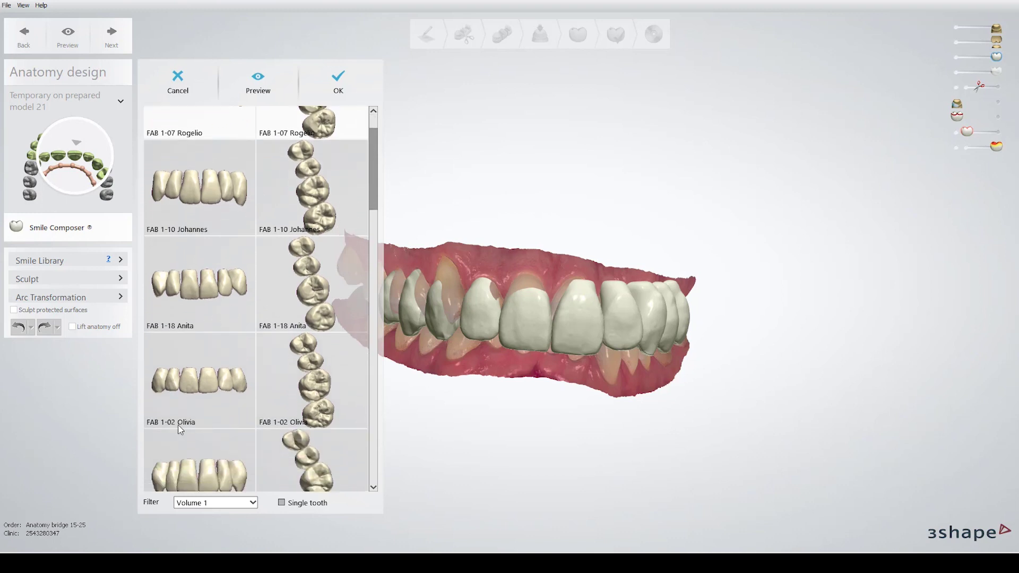
drag(375, 179, 375, 205)
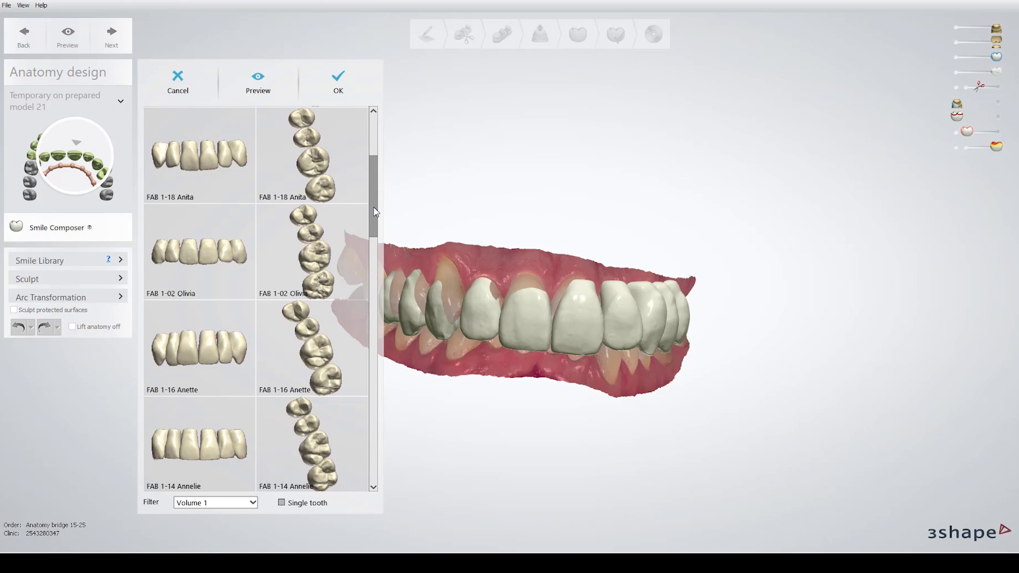
drag(376, 212, 382, 301)
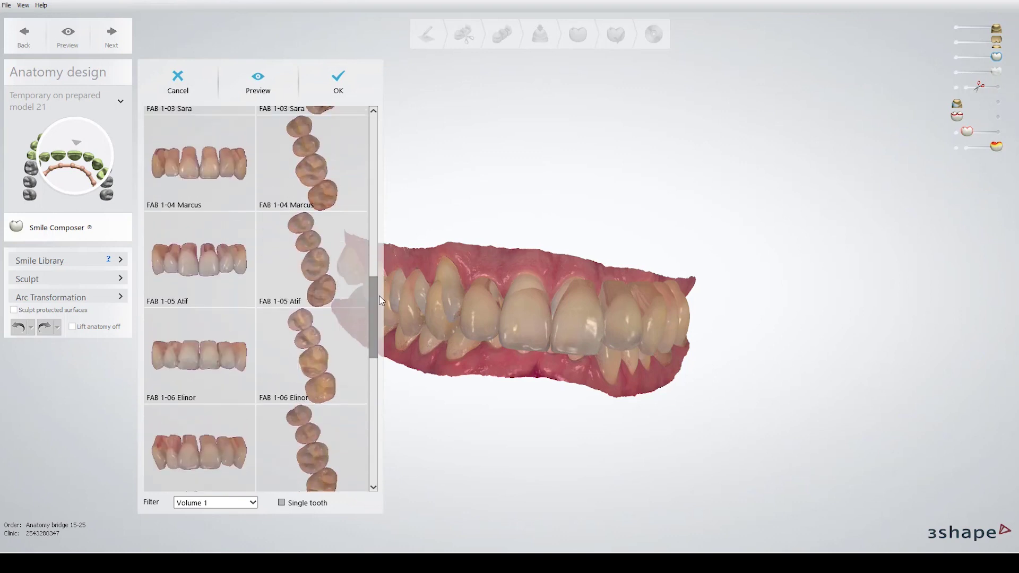
right_drag(684, 357, 664, 419)
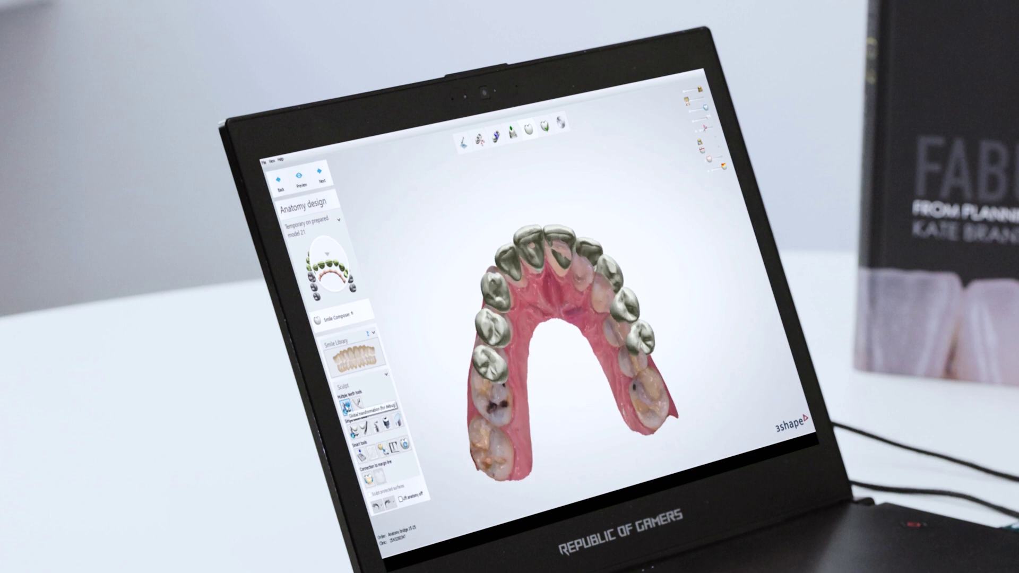
right_drag(569, 393, 559, 358)
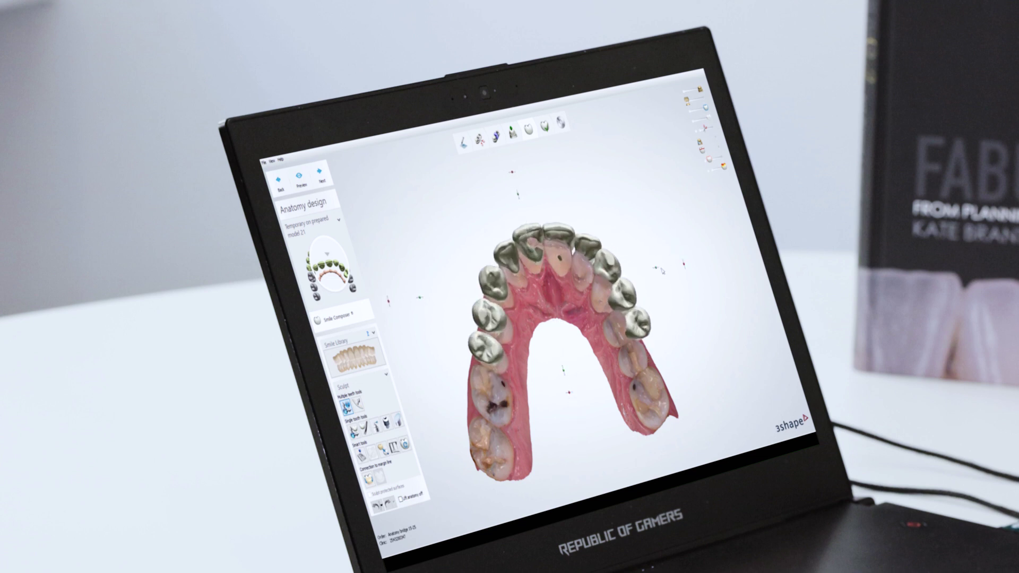
right_drag(656, 270, 648, 270)
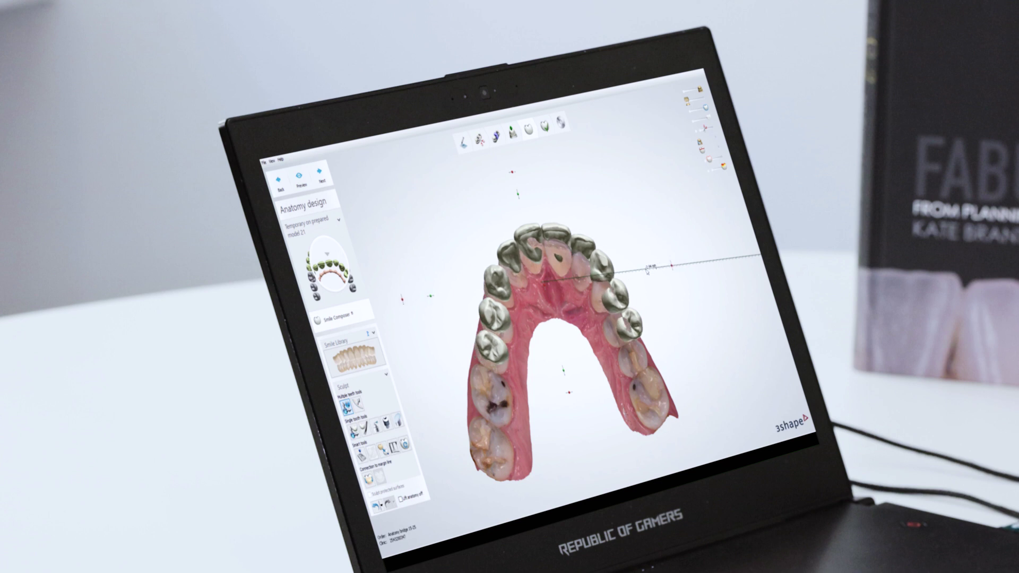
right_drag(593, 374, 576, 331)
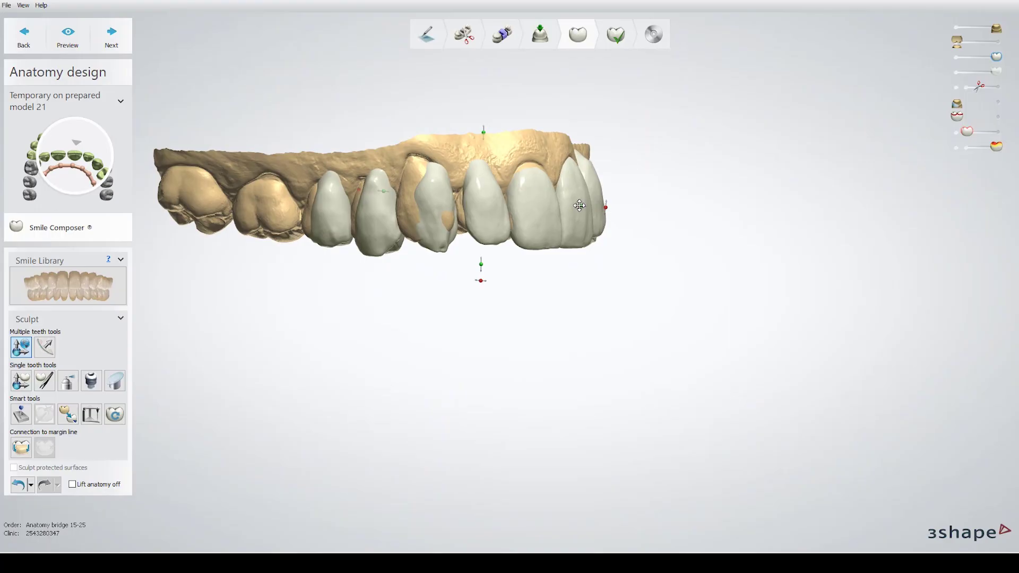
right_drag(575, 205, 189, 330)
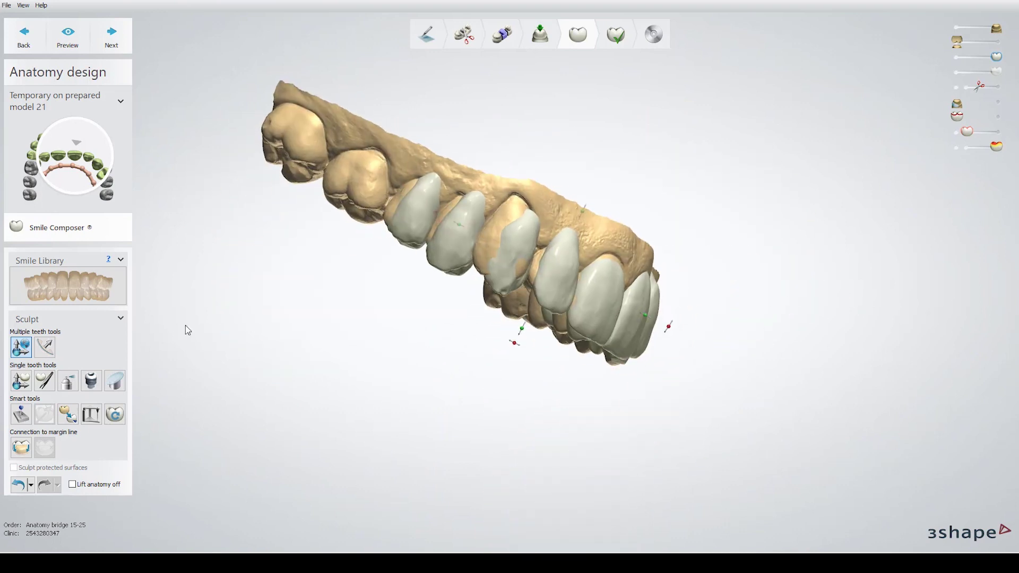
With Arc Transformation, slide the anatomy teeth about 6.87 mm along the arch, then 2.74 mm more
click(46, 348)
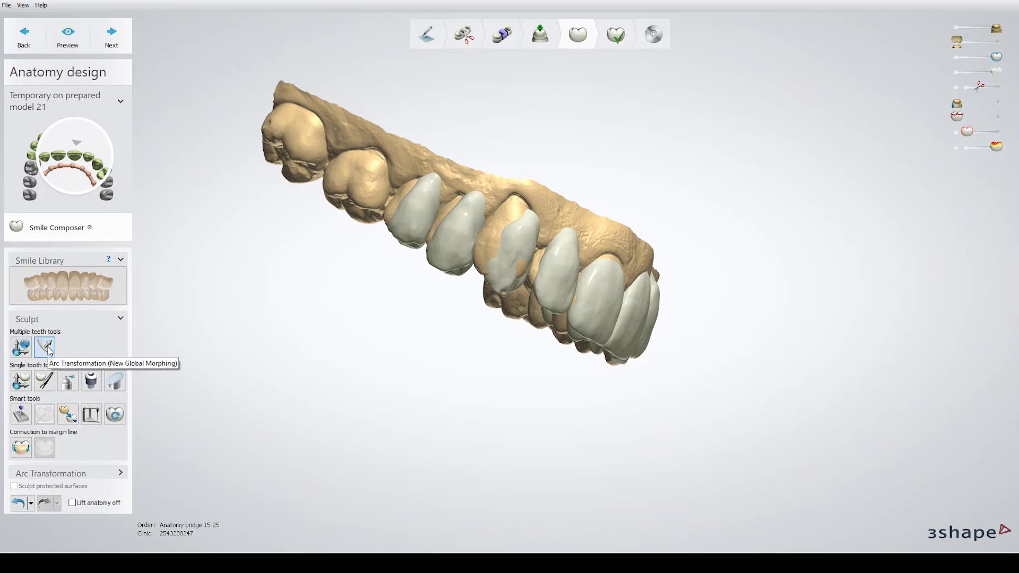
right_drag(345, 271, 392, 349)
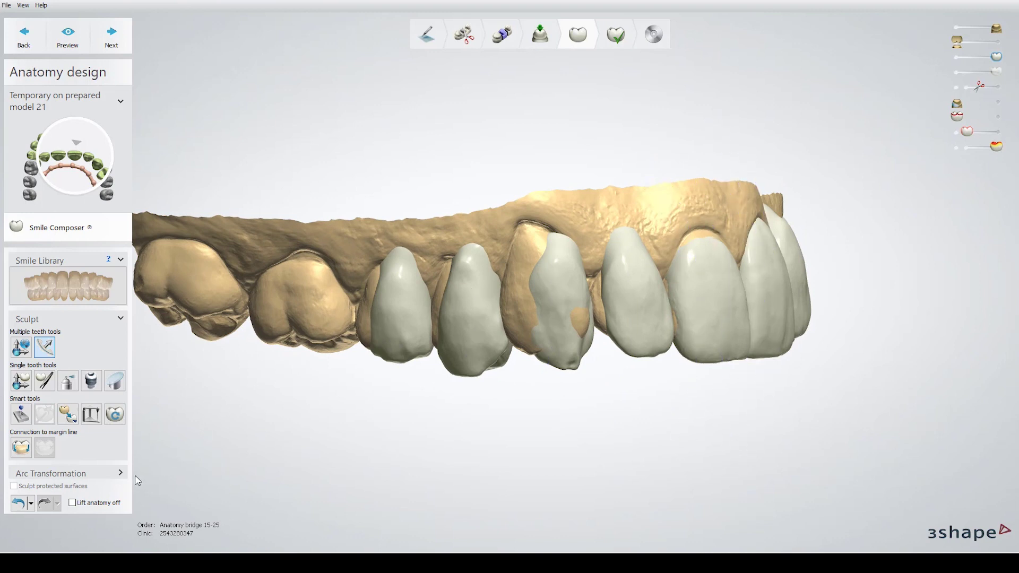
click(63, 473)
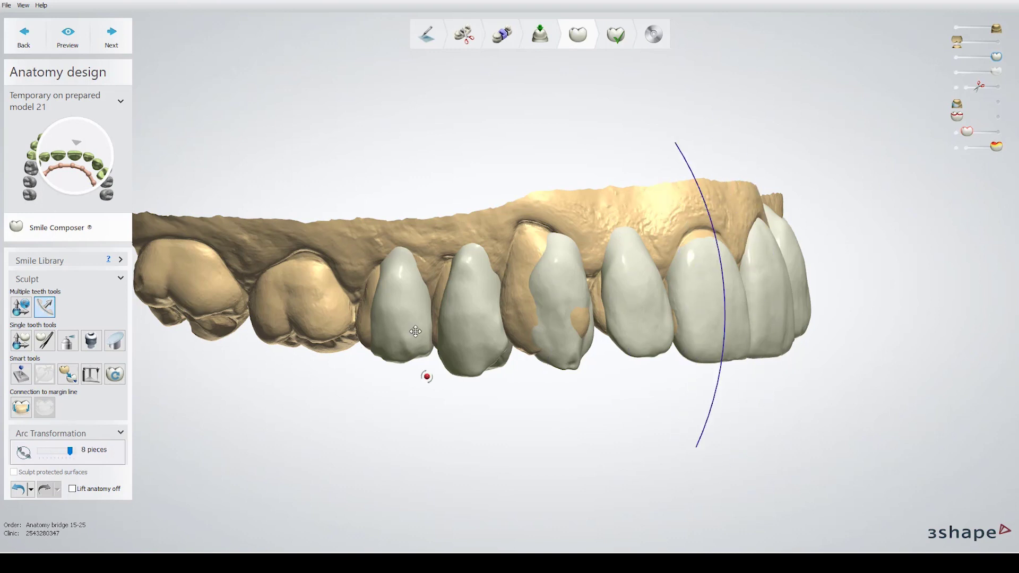
drag(416, 330, 436, 342)
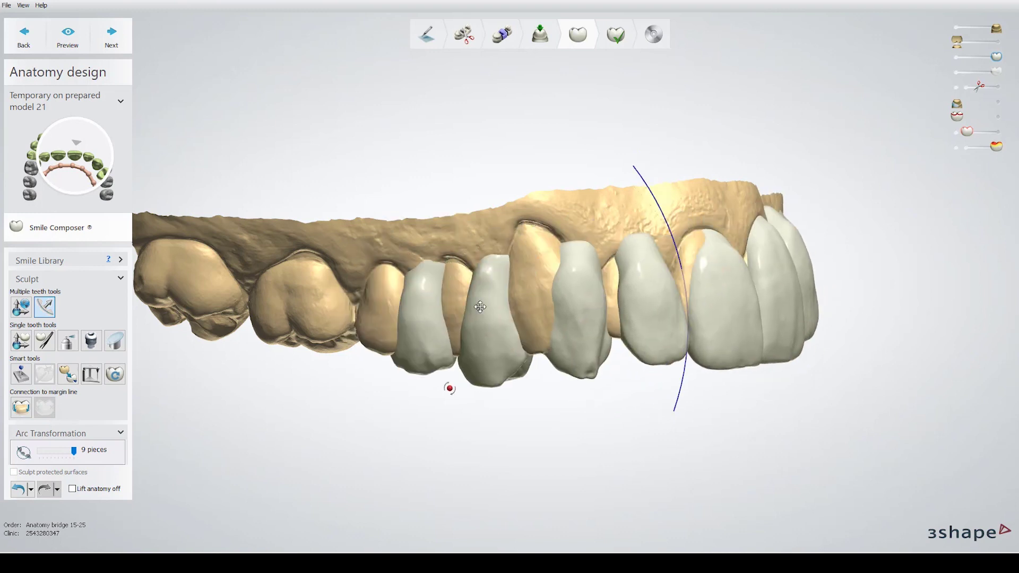
scroll(410, 323, down, 3)
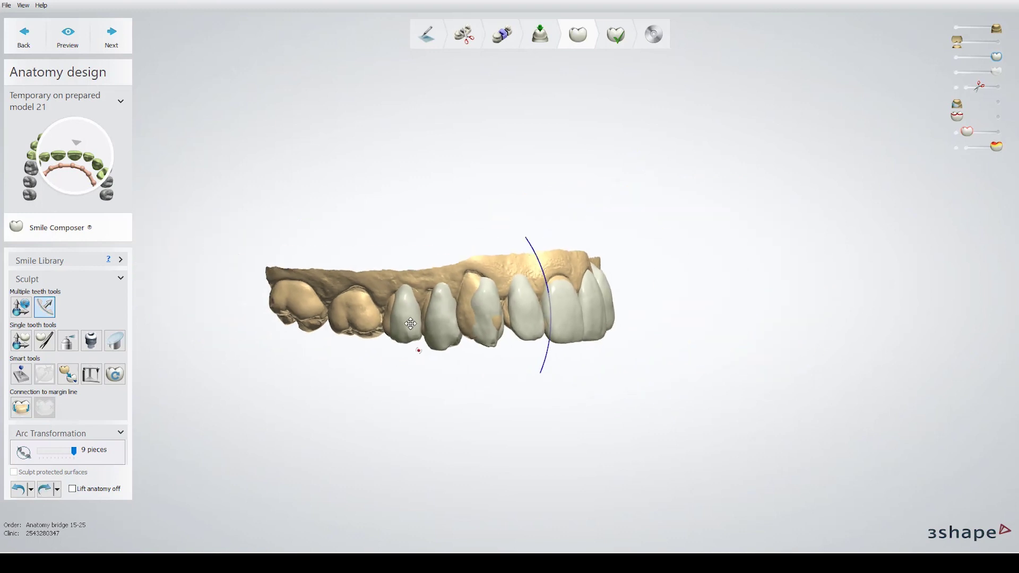
scroll(410, 323, up, 3)
drag(410, 323, 399, 325)
From the occlusal view, shift the teeth along the arch and reshape the canine and premolars
right_drag(467, 334, 408, 177)
drag(408, 177, 539, 172)
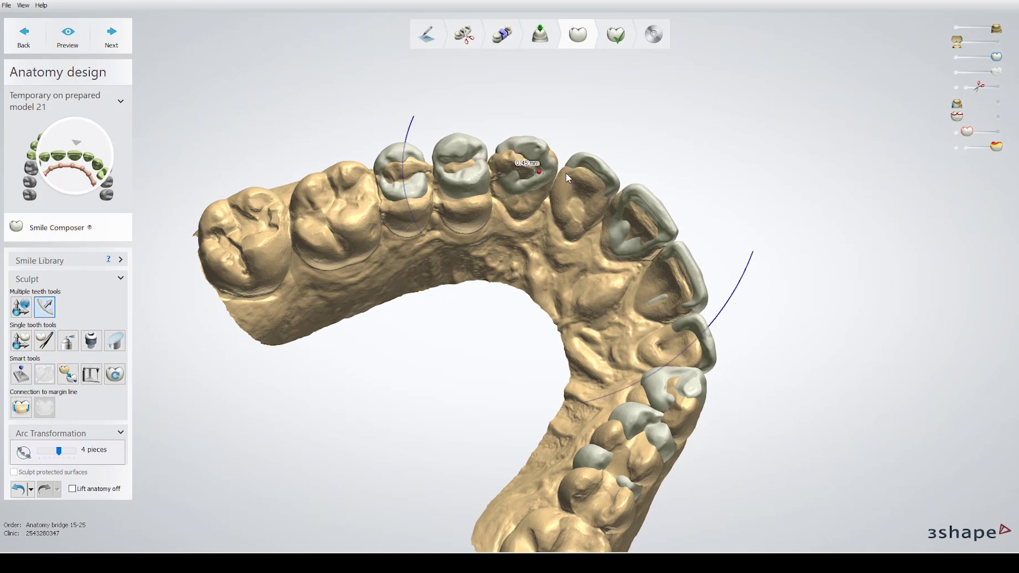
drag(658, 227, 659, 228)
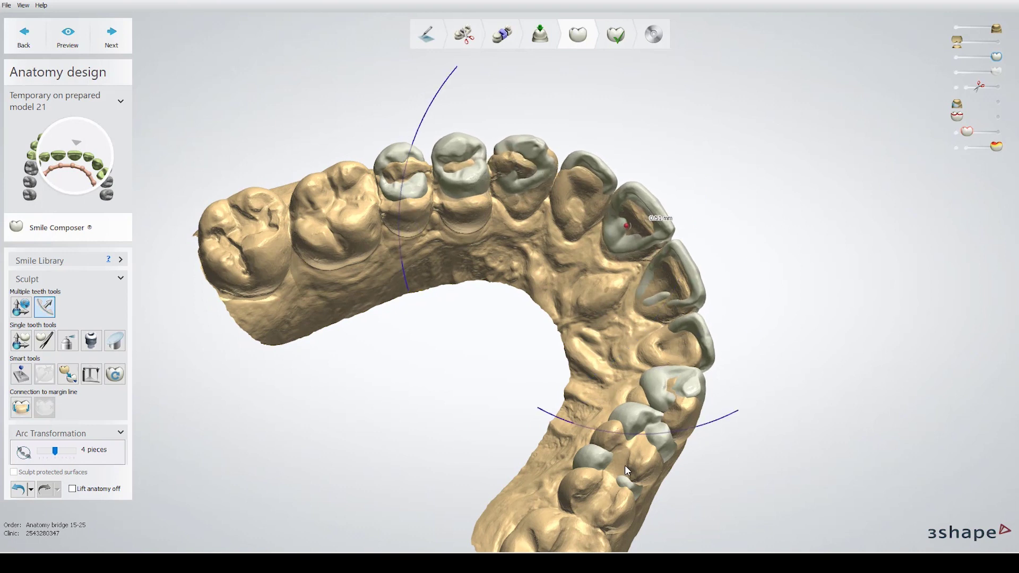
drag(629, 466, 615, 493)
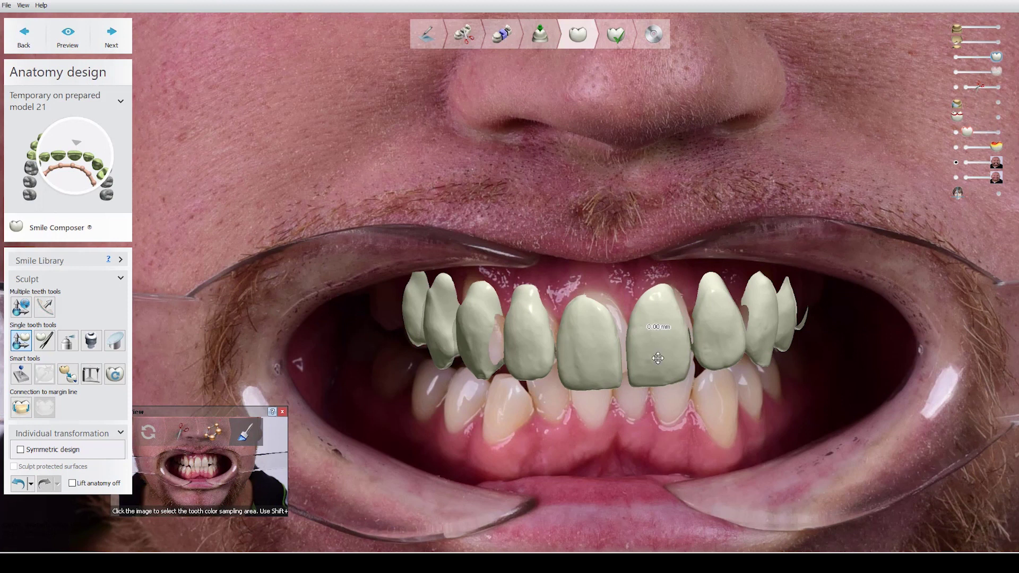
Reposition tooth 21, widen it 0.46 mm mesially and lengthen its incisal edge about 0.90 mm
drag(652, 354, 651, 355)
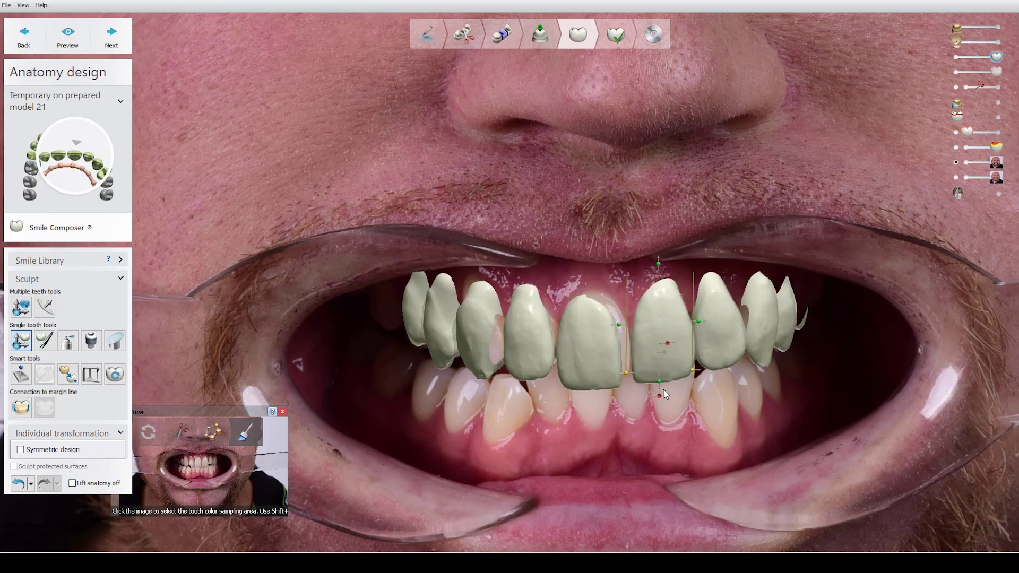
drag(698, 321, 697, 327)
scroll(689, 406, down, 1)
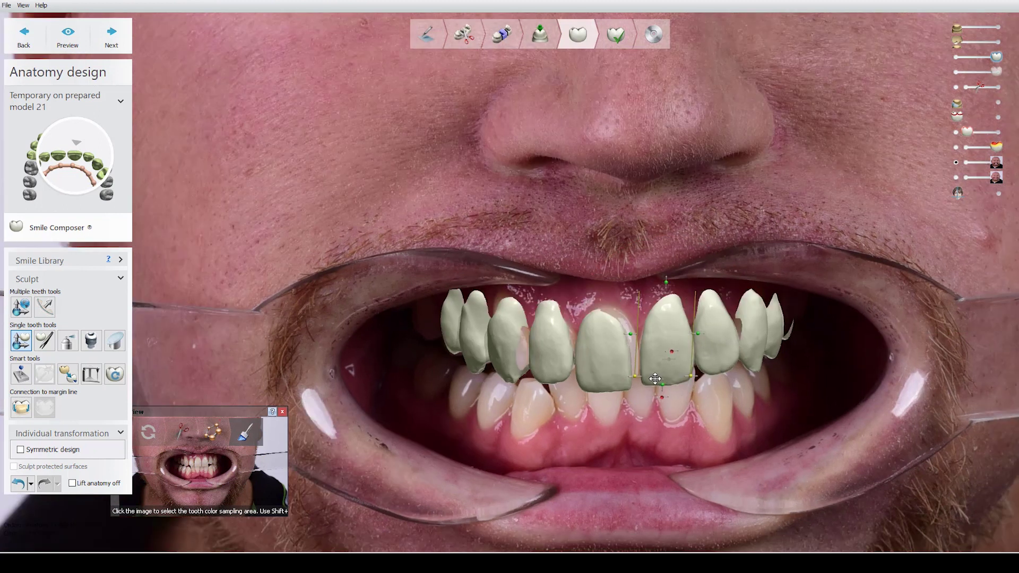
drag(663, 384, 547, 351)
scroll(559, 368, up, 2)
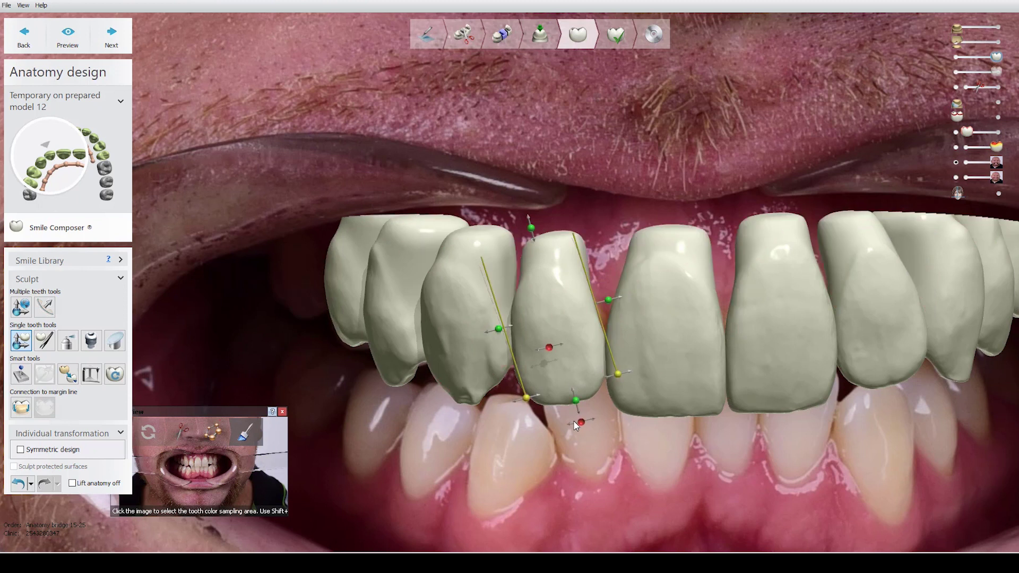
scroll(653, 319, down, 6)
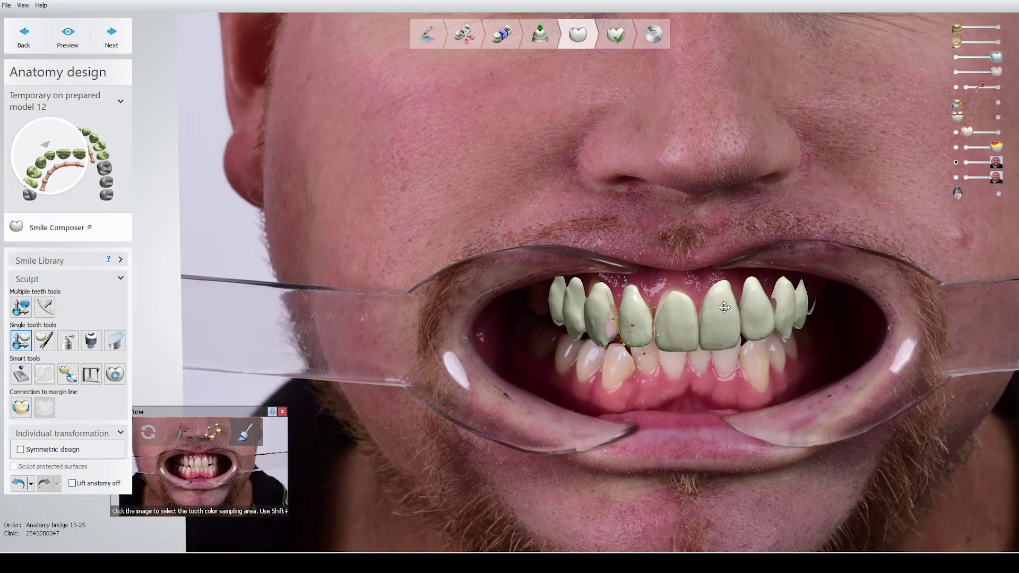
Sample the design teeth's shade from the patient's natural tooth, refining the sample spot several times
click(209, 403)
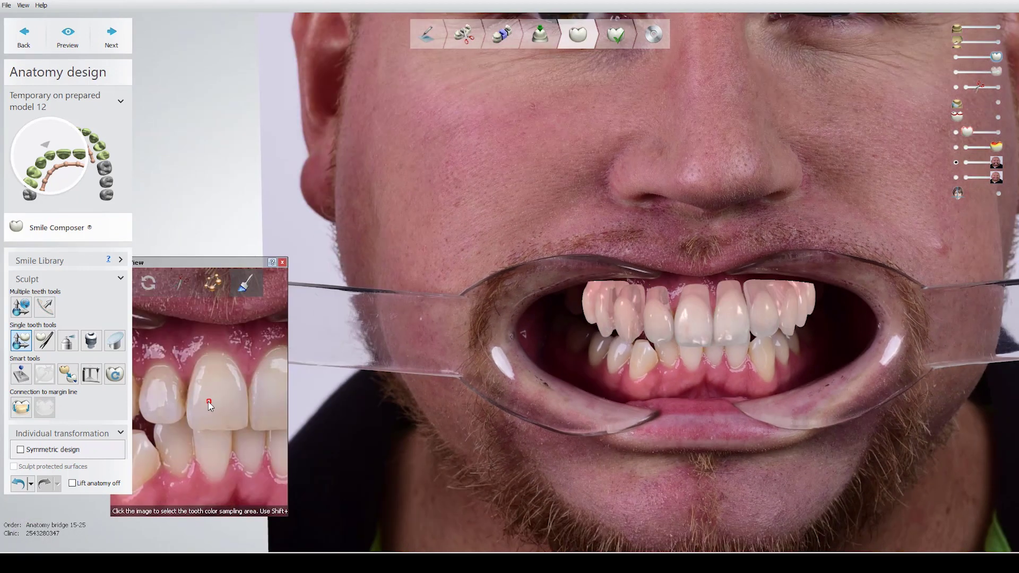
click(201, 411)
click(199, 398)
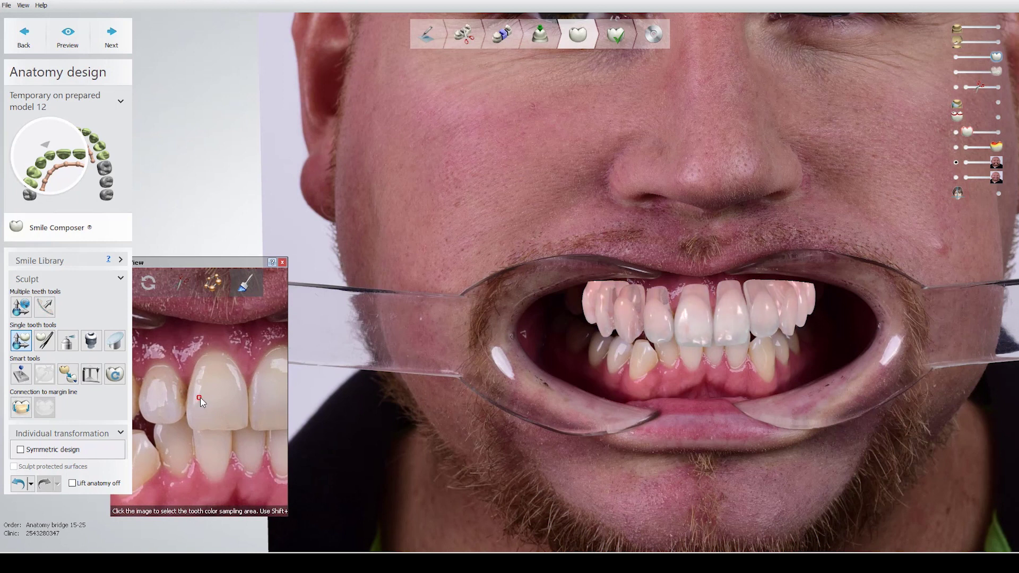
click(221, 412)
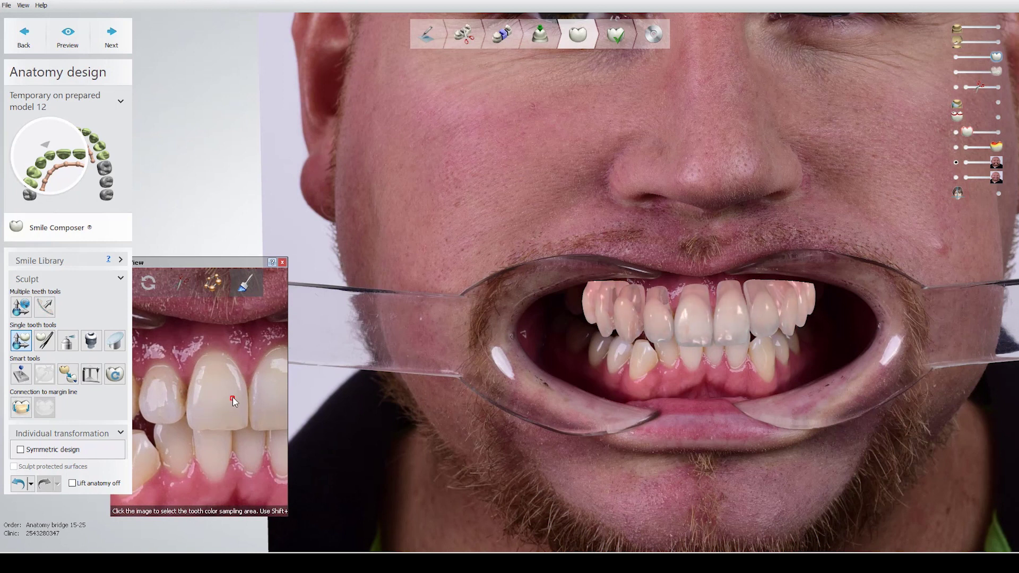
scroll(226, 413, up, 2)
click(216, 413)
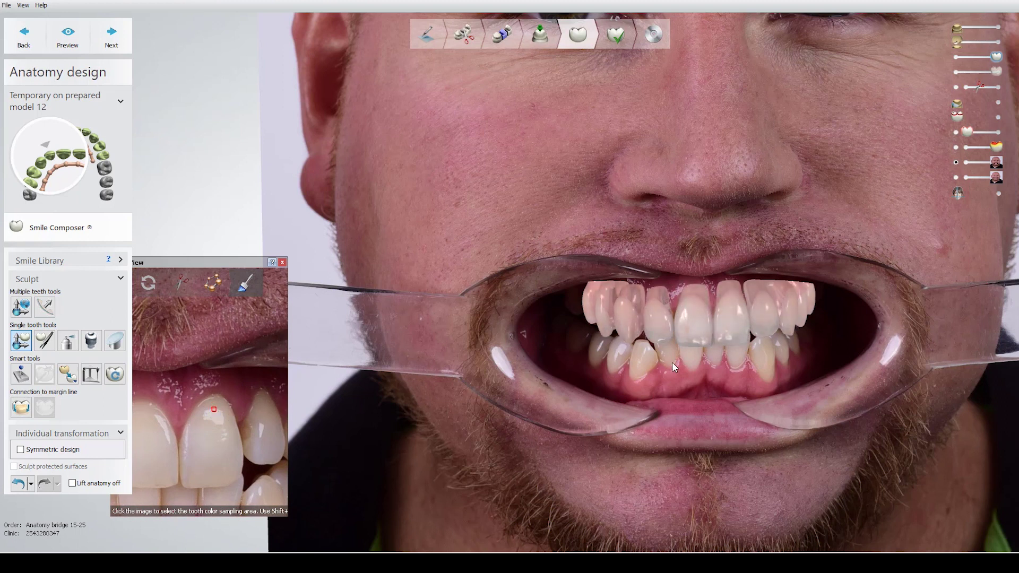
scroll(672, 362, down, 5)
scroll(703, 359, up, 3)
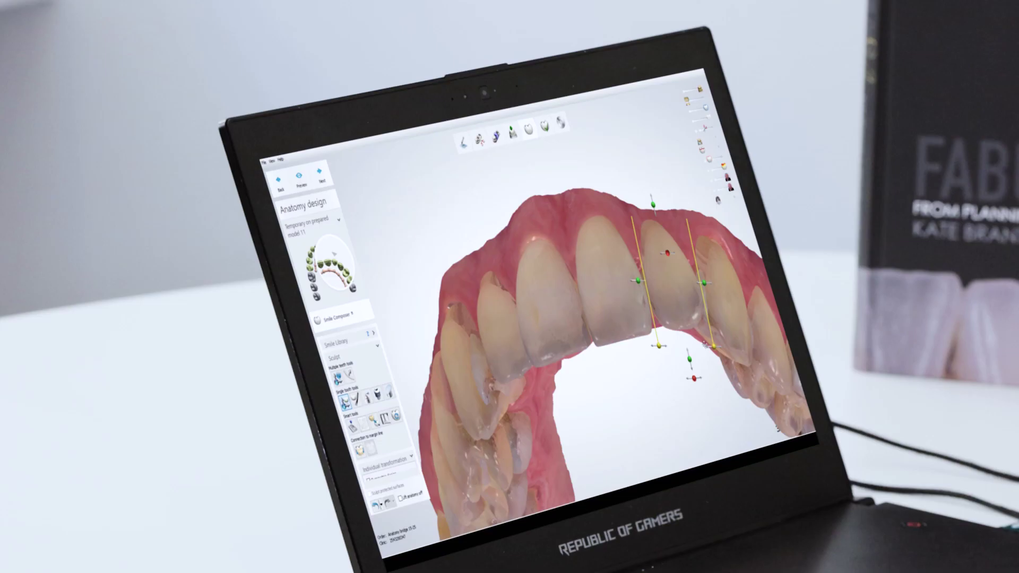
Rotate tooth 22 clockwise, tilt it along its axis and lower its incisal edge slightly
click(683, 285)
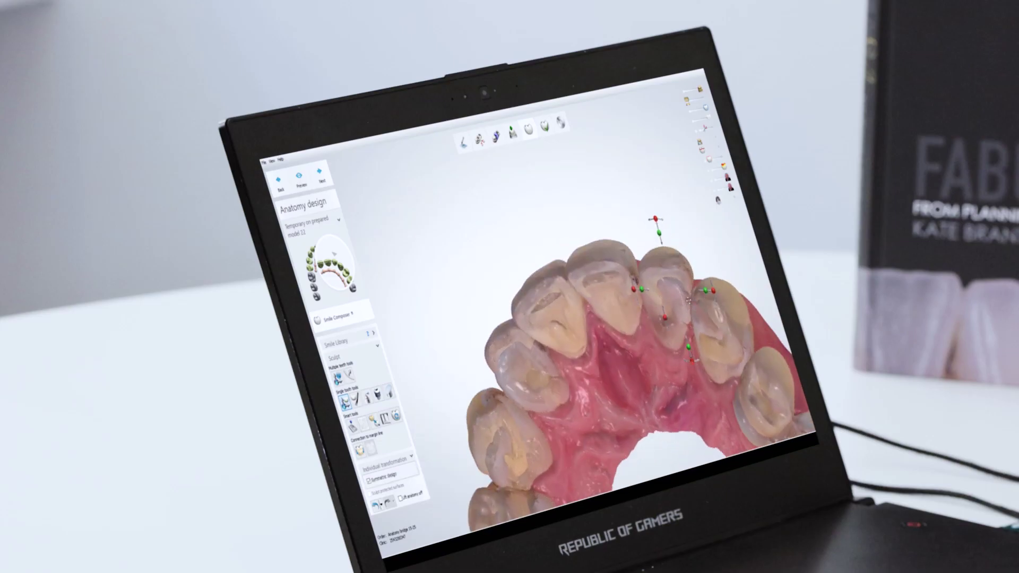
drag(659, 218, 675, 259)
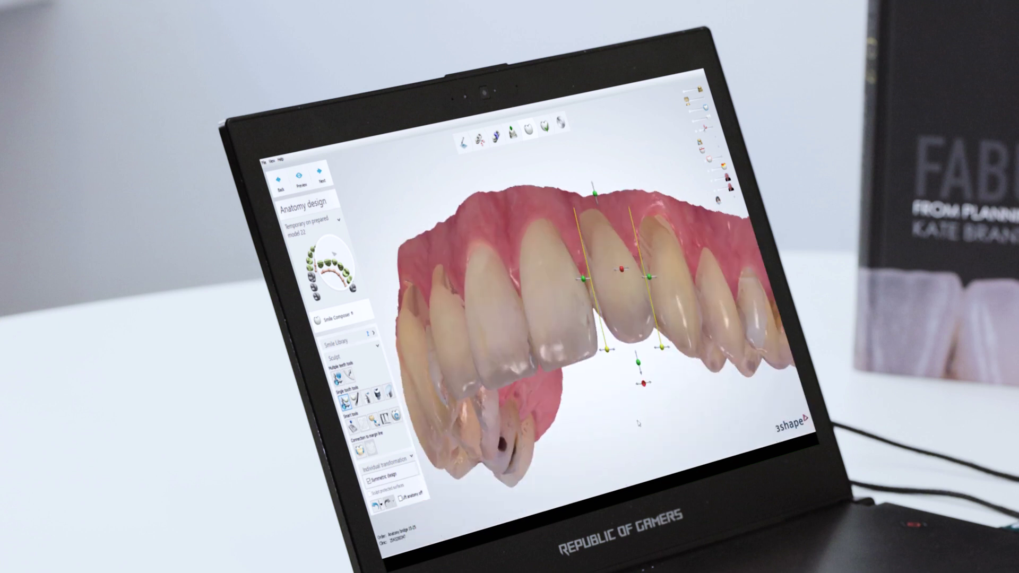
drag(644, 383, 628, 378)
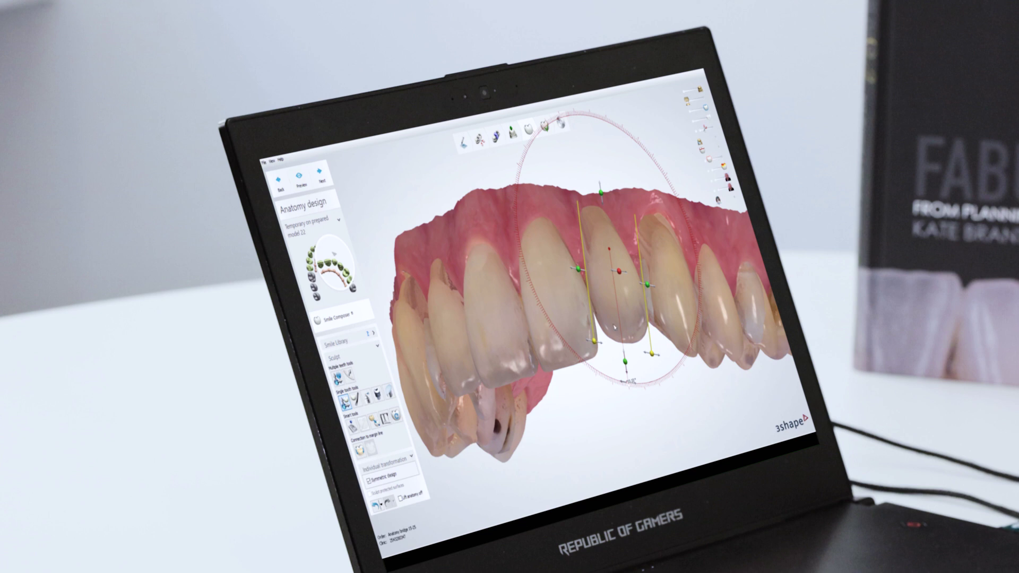
drag(612, 267, 612, 273)
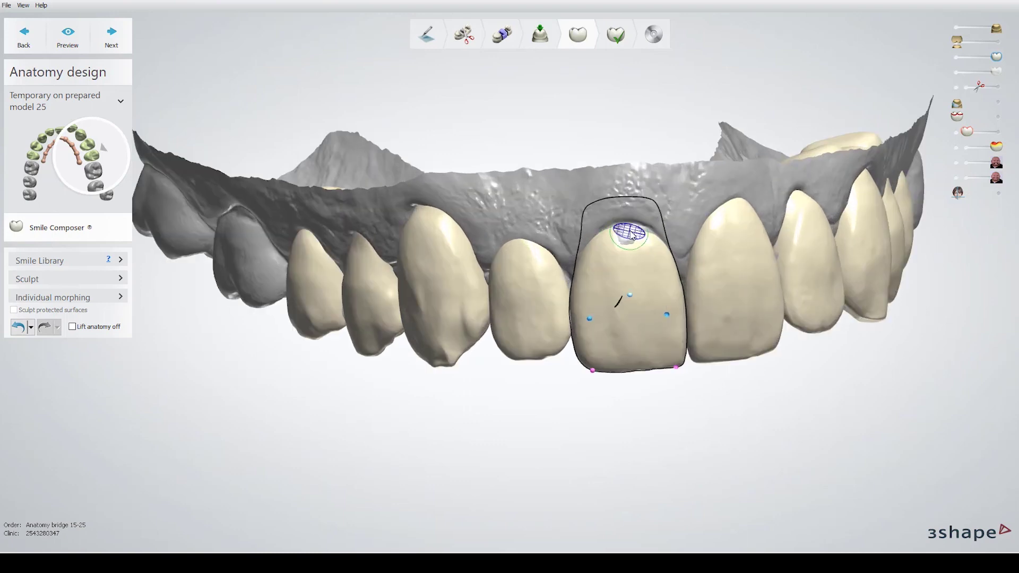
click(618, 237)
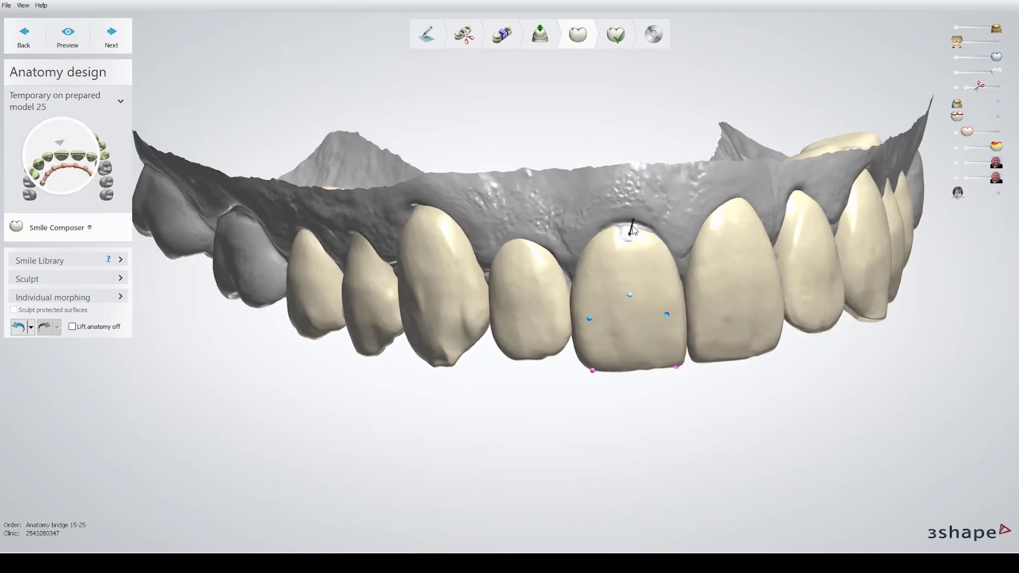
click(679, 202)
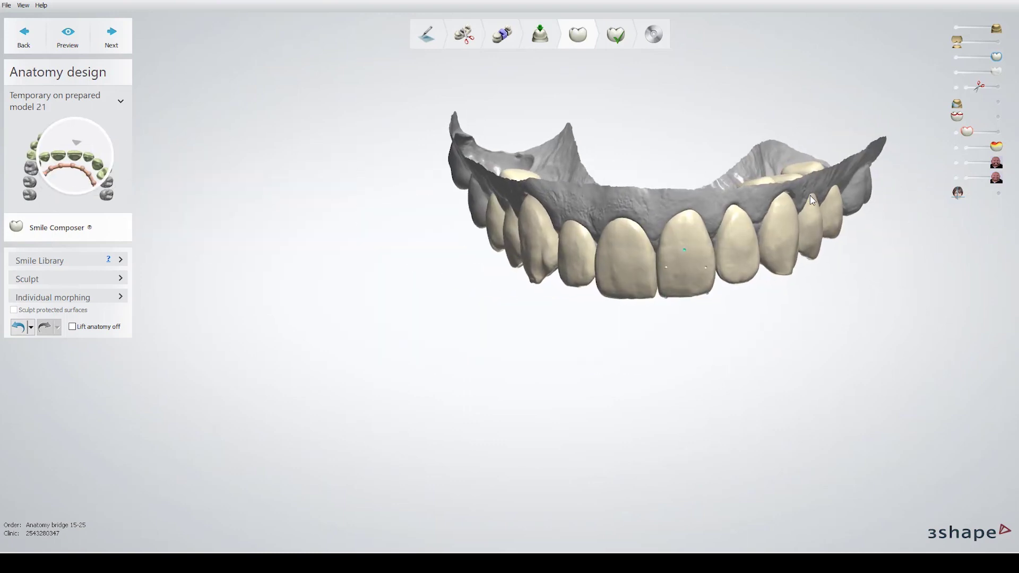
click(997, 179)
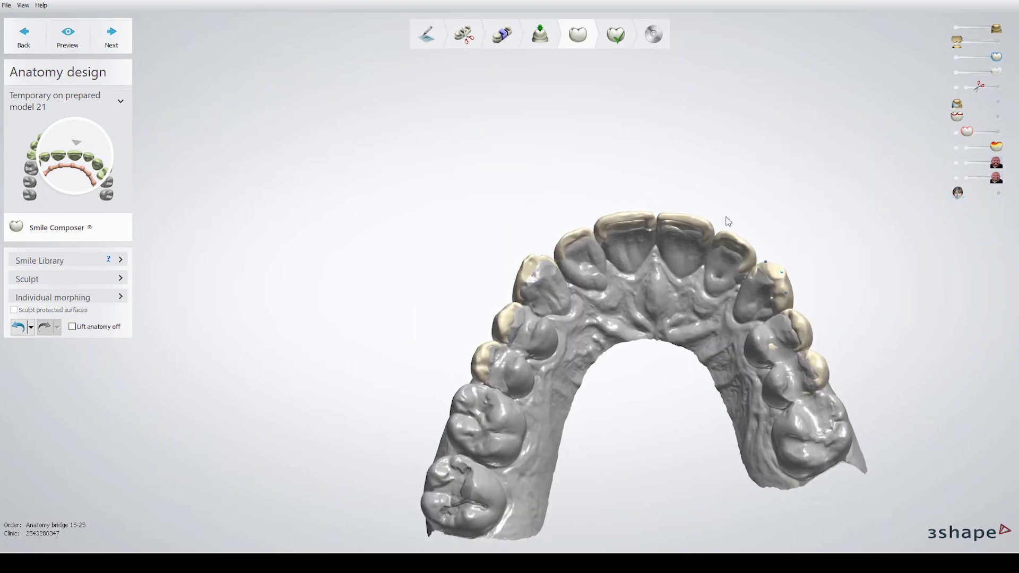
scroll(774, 372, up, 2)
click(788, 333)
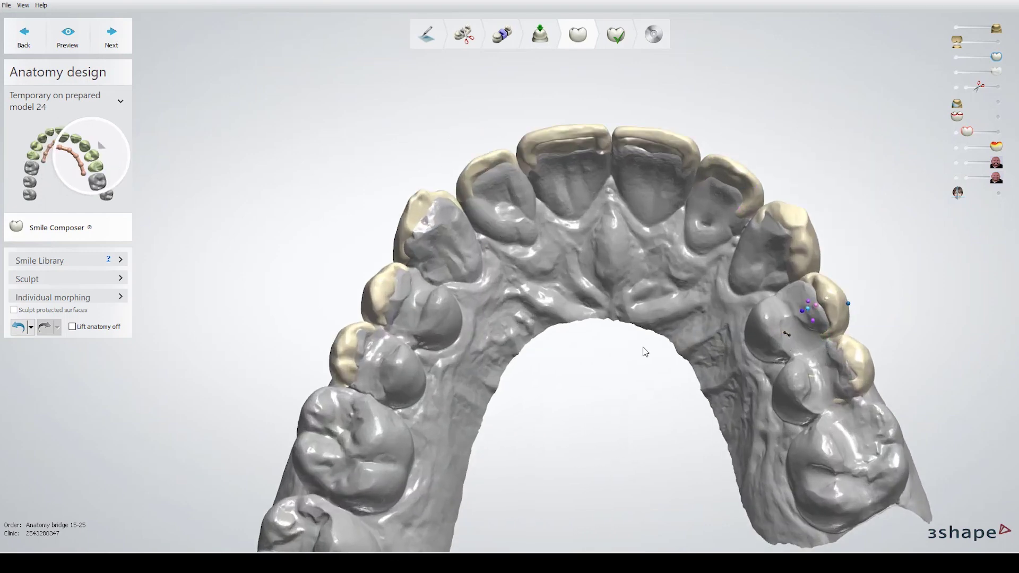
right_drag(635, 375, 641, 226)
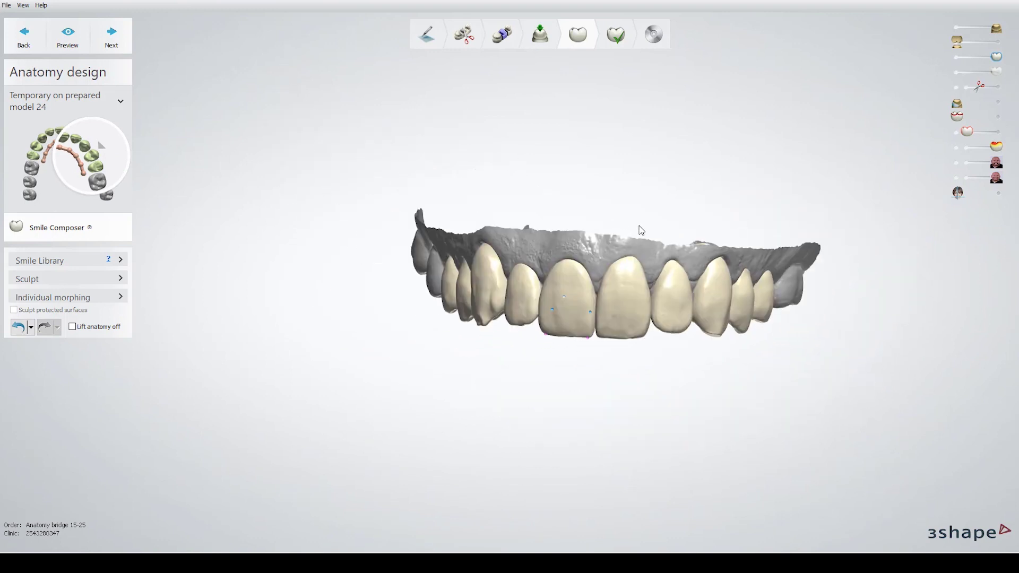
click(956, 163)
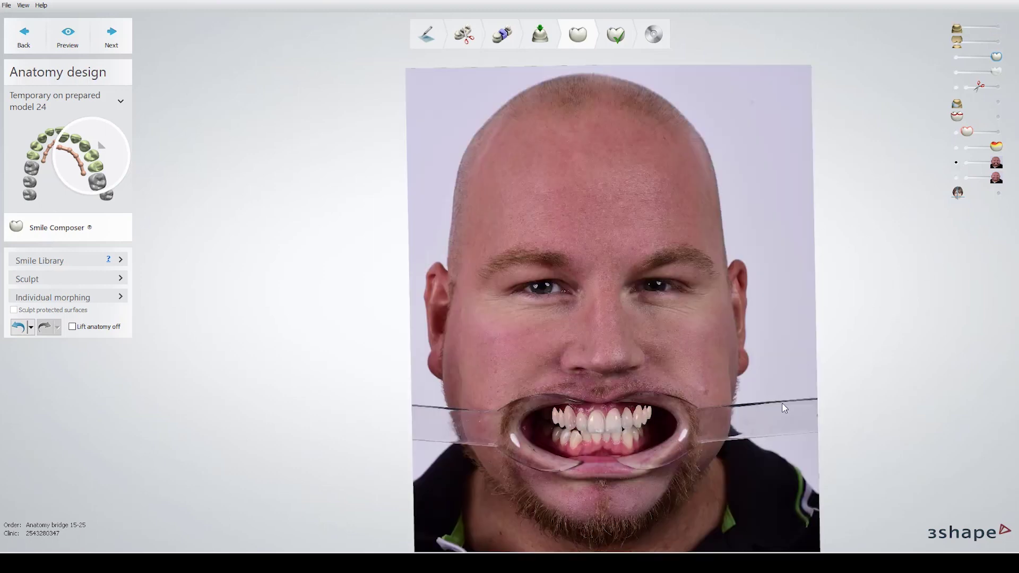
Zoom the view of the anatomy bridge blended into the smile photo
scroll(823, 396, up, 3)
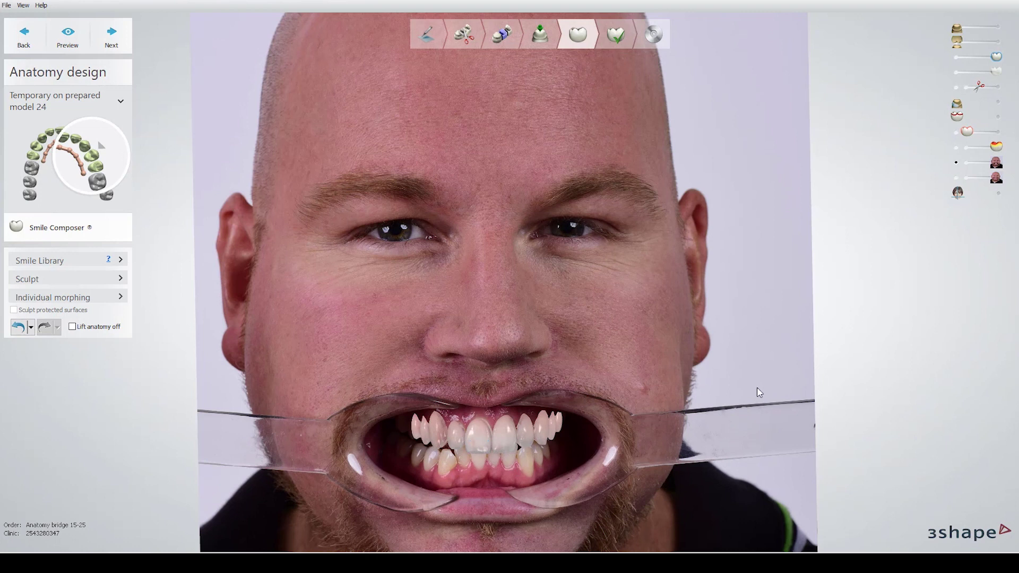